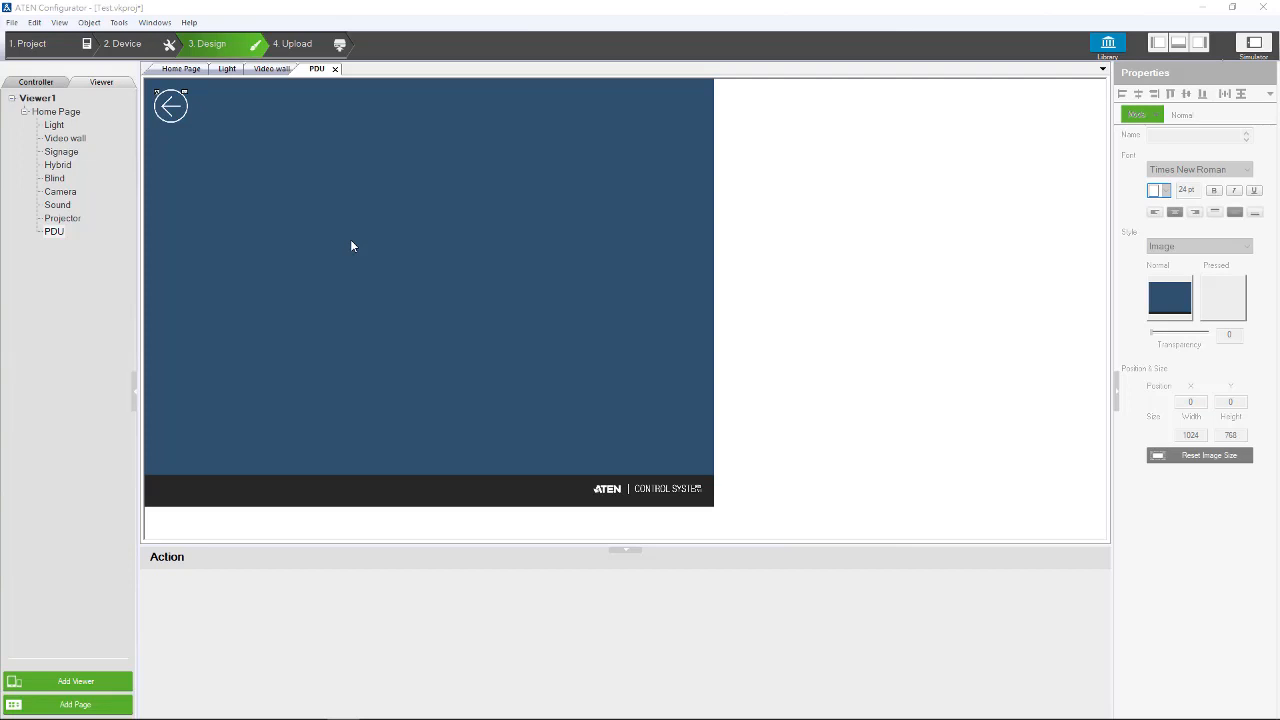
- Add a button to the PDU page and place it near the middle of the page
right_click(351, 245)
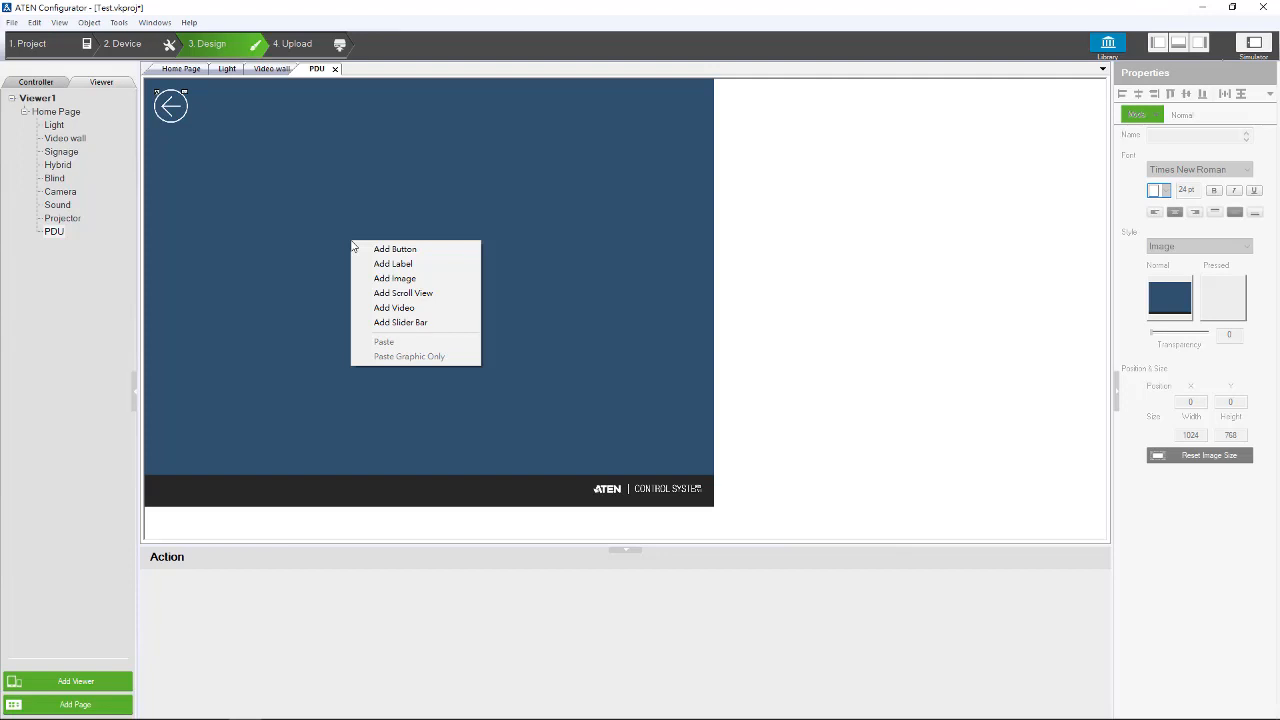
click(367, 249)
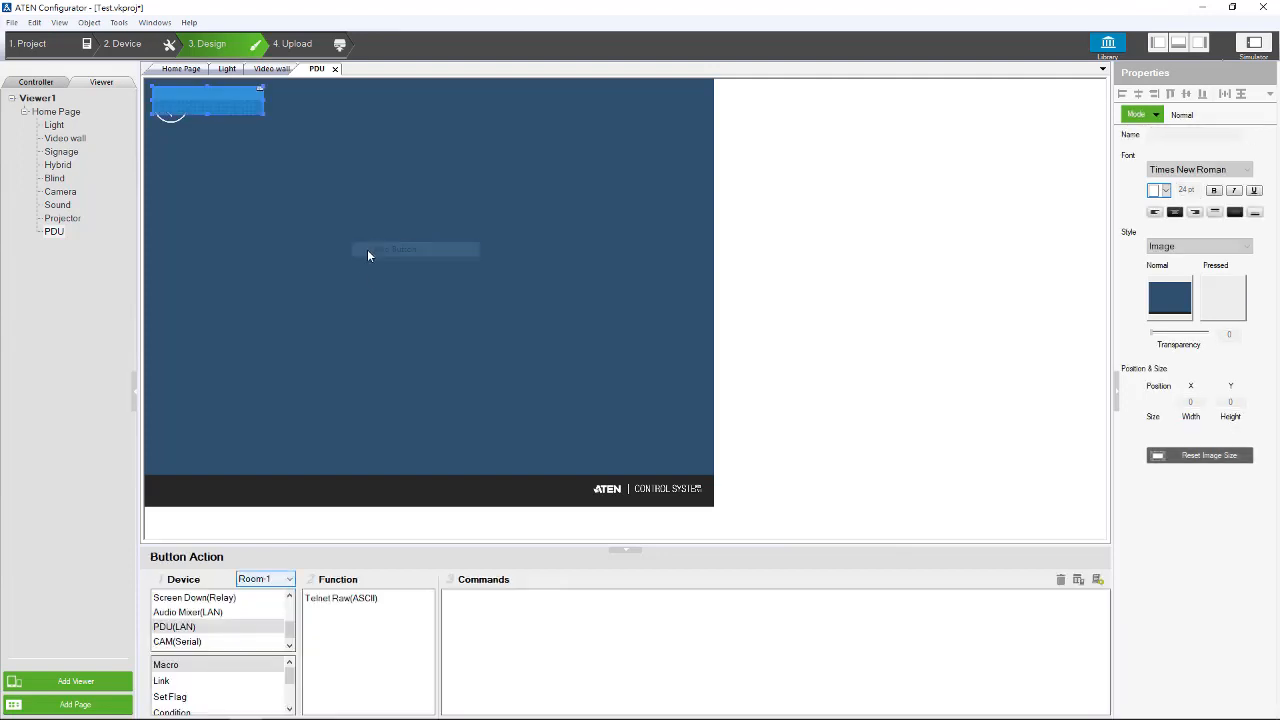
drag(226, 110, 445, 334)
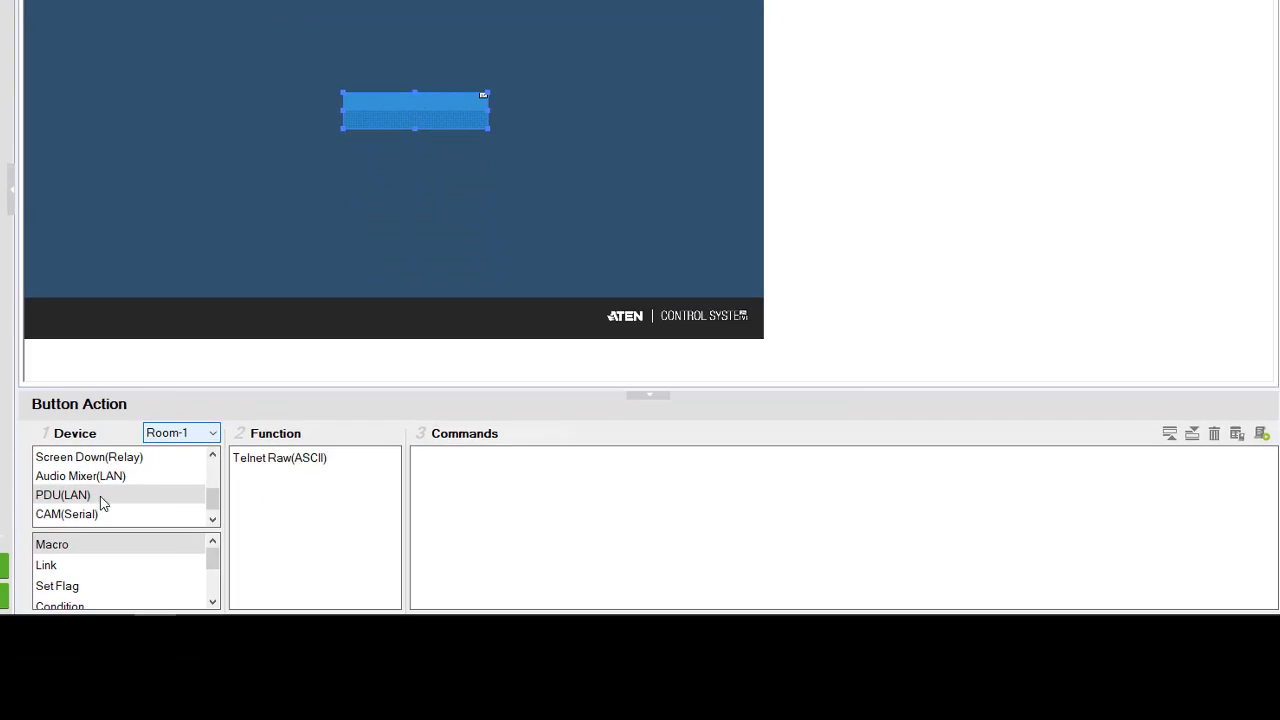
- Assign a Telnet Raw(ASCII) command for the PDU(LAN) device to the new button
click(202, 627)
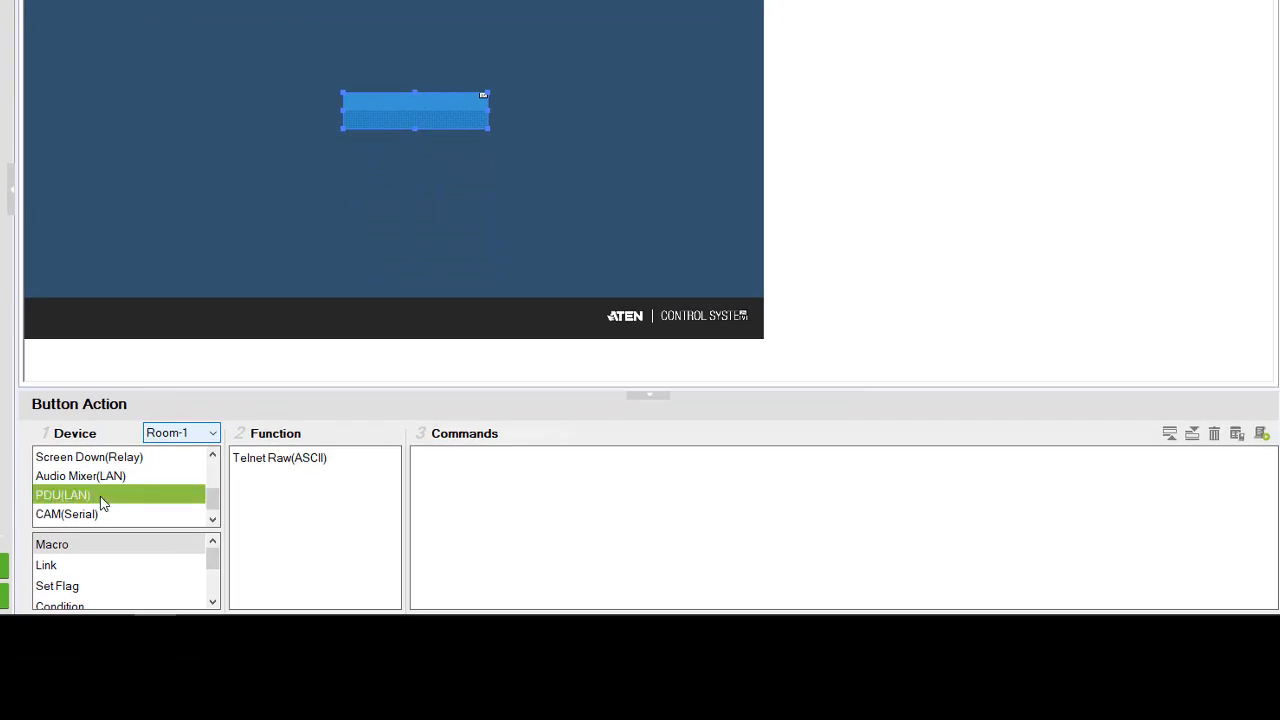
click(270, 466)
double_click(270, 466)
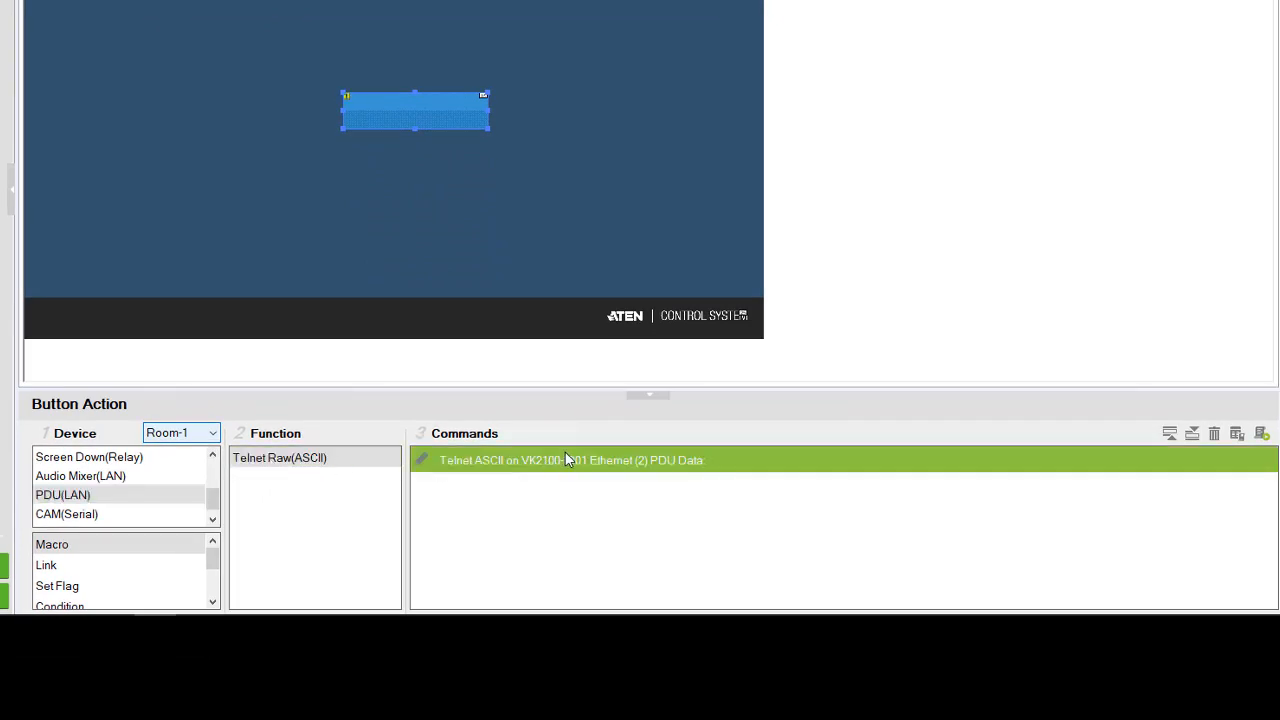
- Set the Telnet command's data to "sw o01 on imme" for the Ethernet (2) PDU
click(688, 460)
text(sd \)
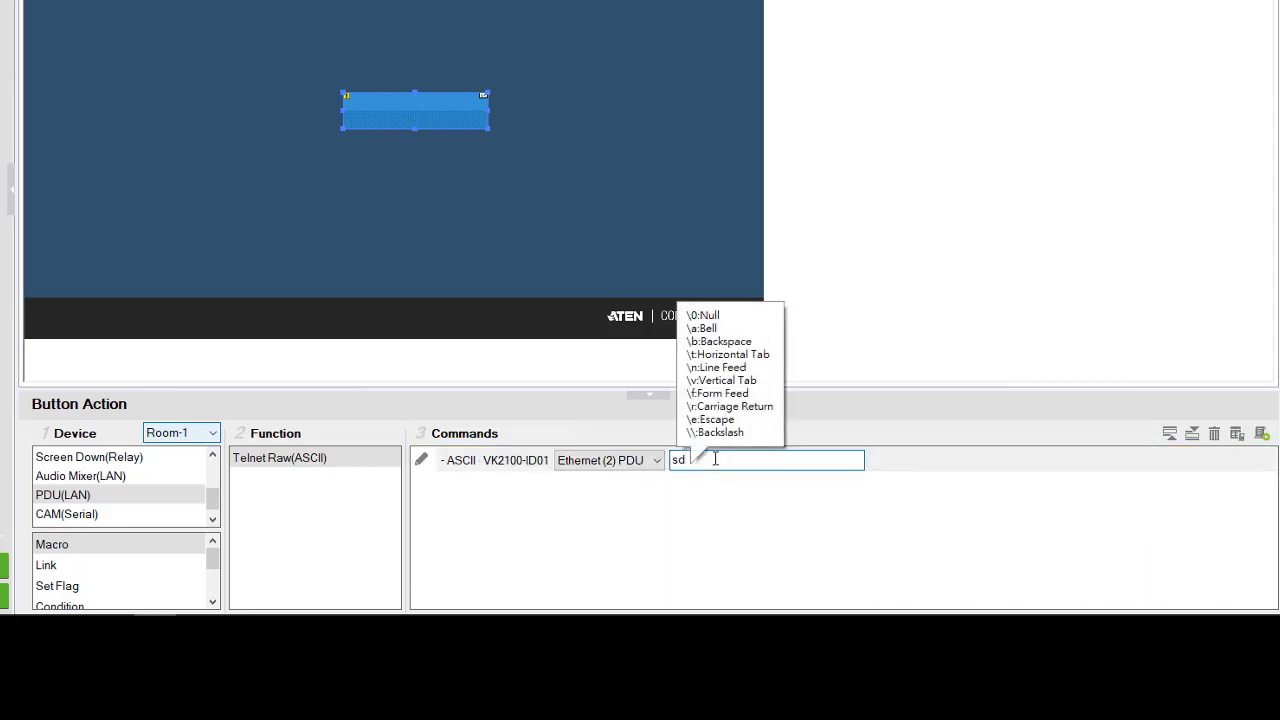
key(BackSpace)
text(w )
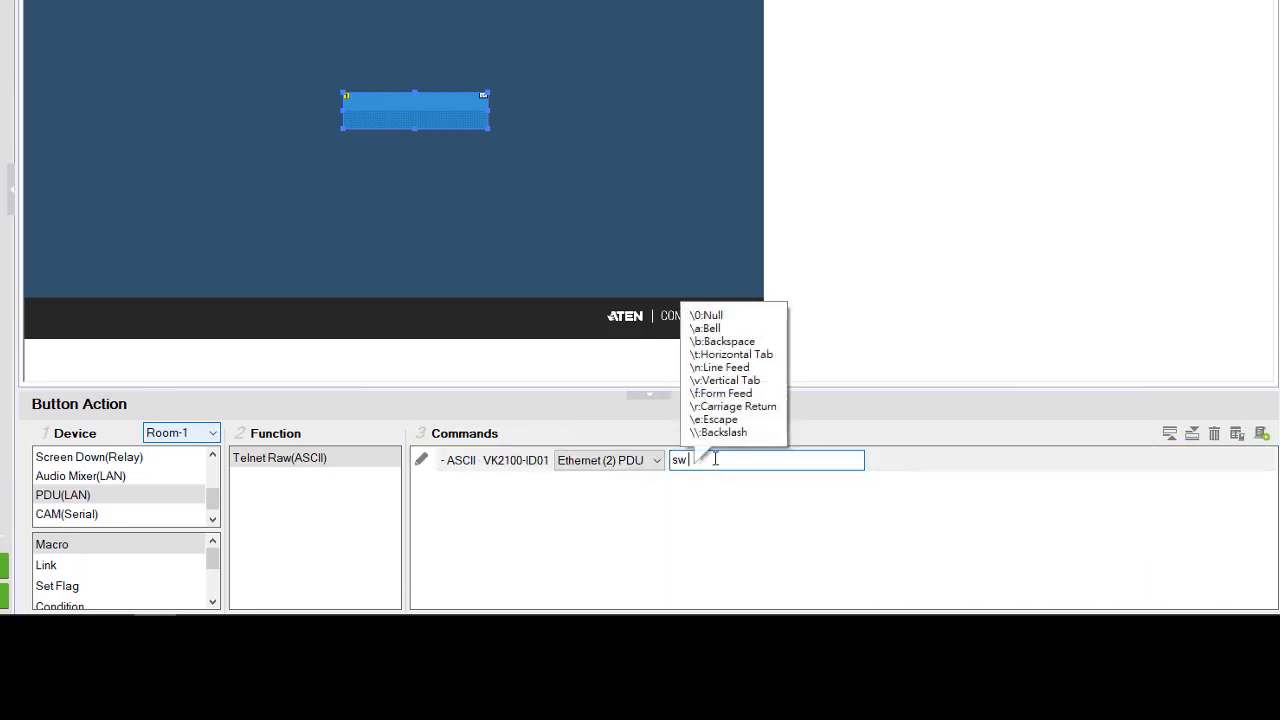
text(o01 )
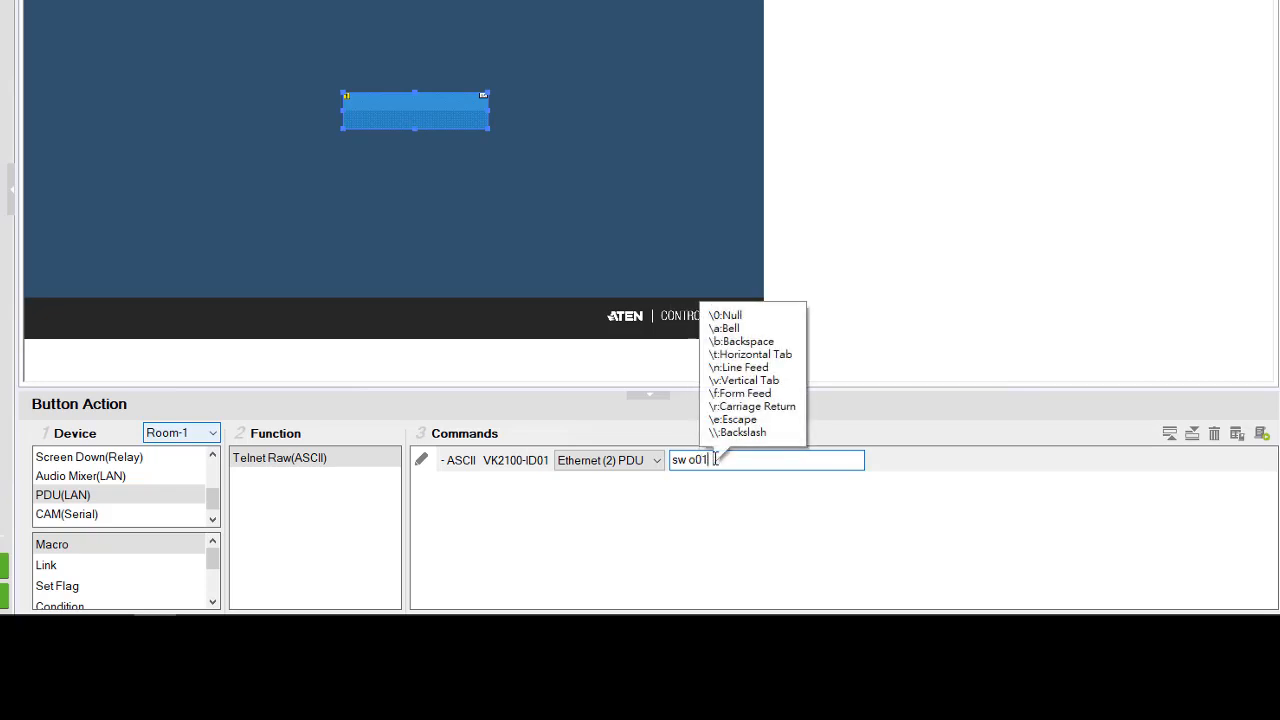
text(on imme)
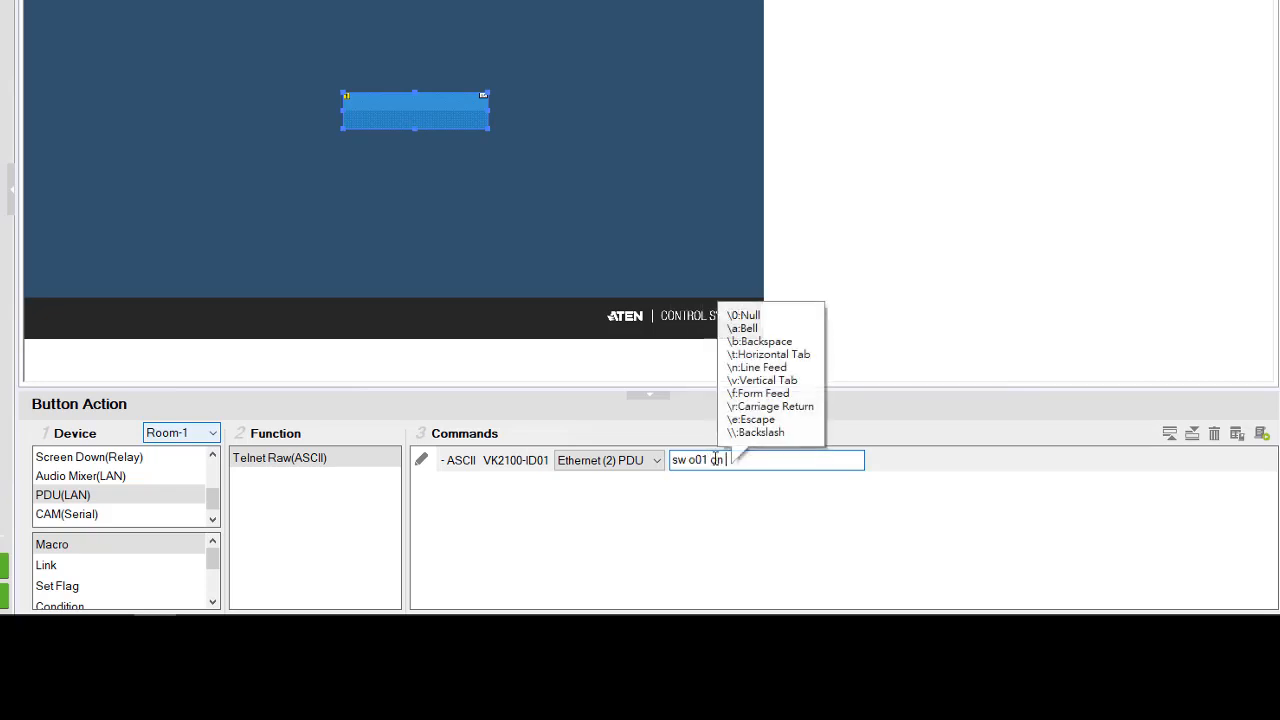
key(Return)
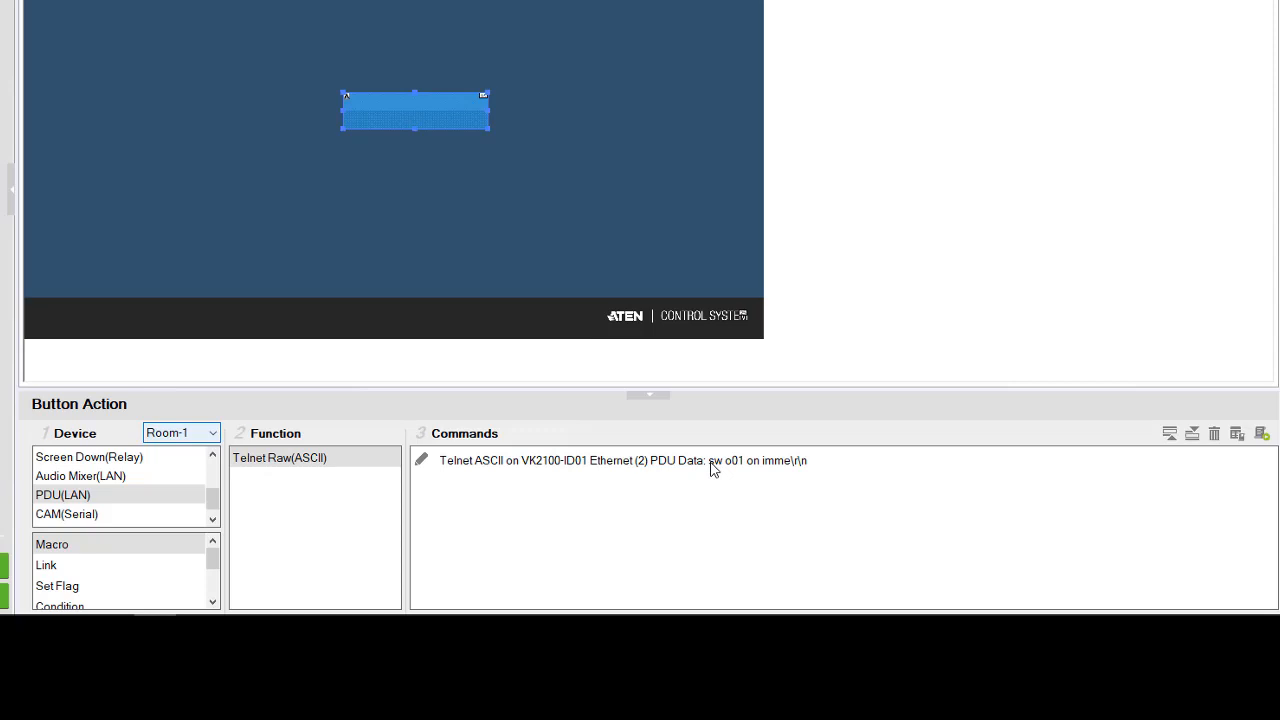
- Copy the "sw o01 on imme" command and paste eight copies of it into the button's command list
click(712, 466)
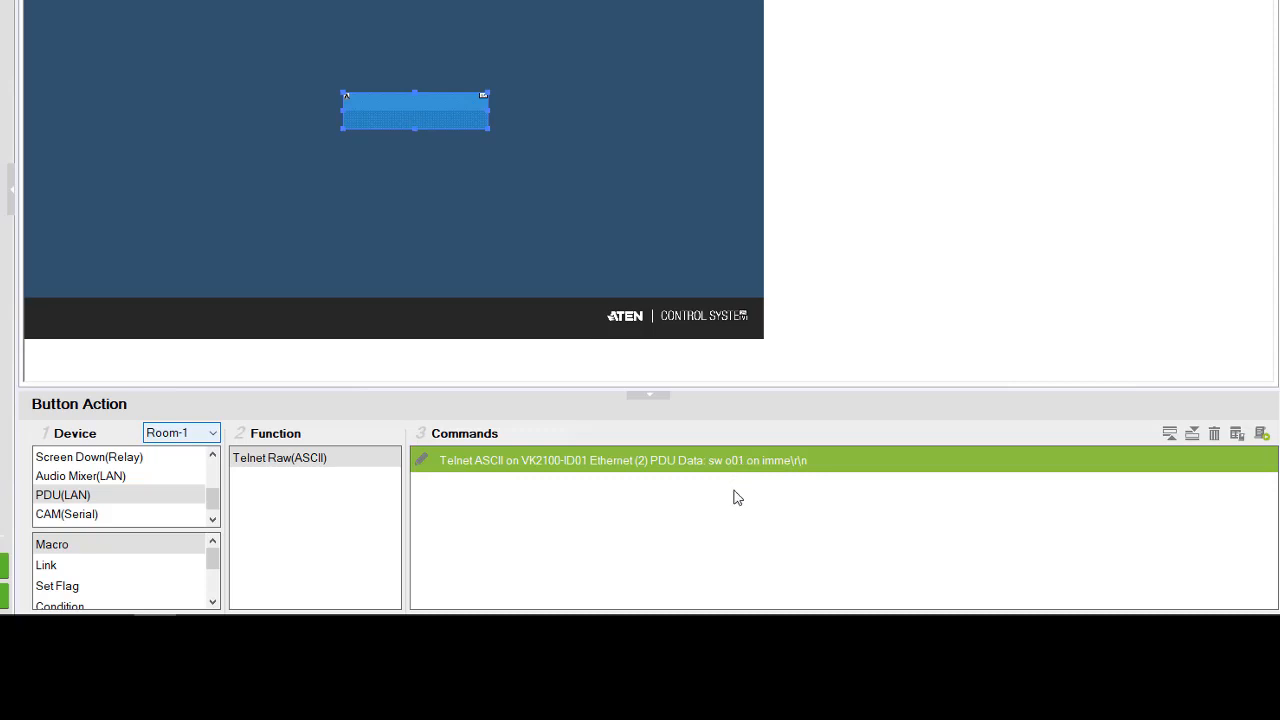
key(ctrl+v)
key(ctrl+v)
key(ctrl+v)
key(ctrl+v)
key(ctrl+v)
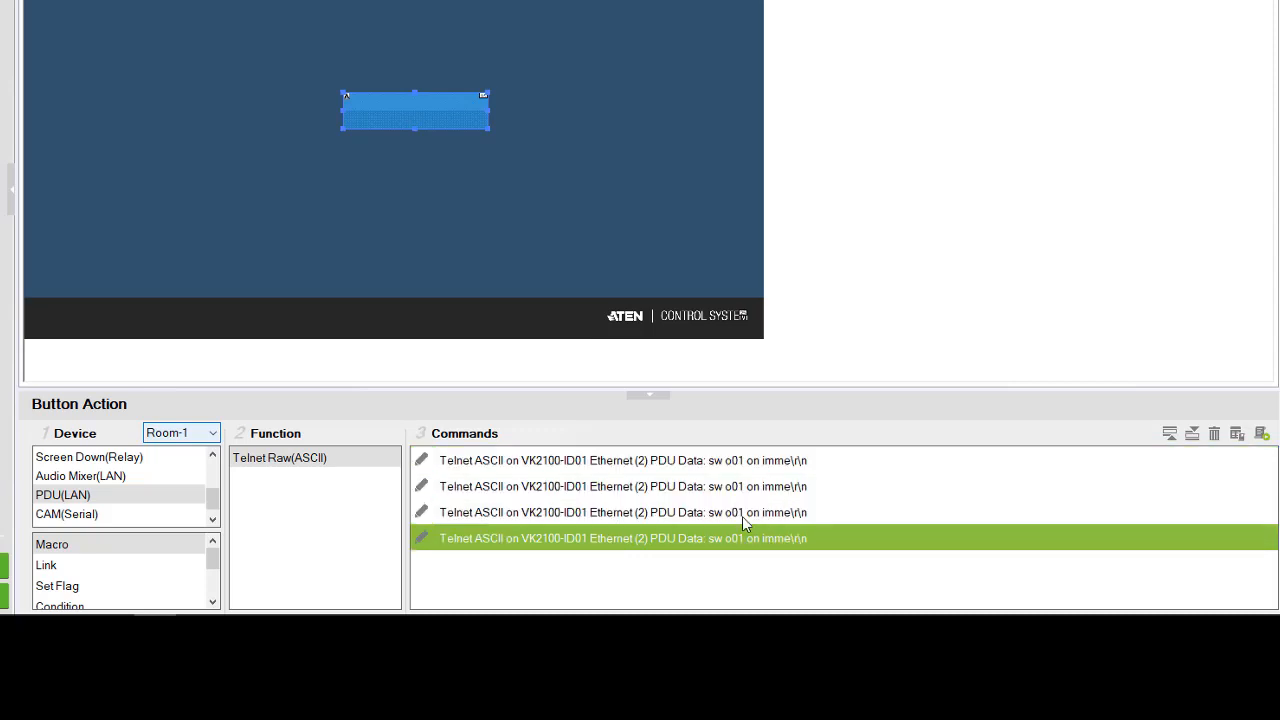
key(ctrl+v)
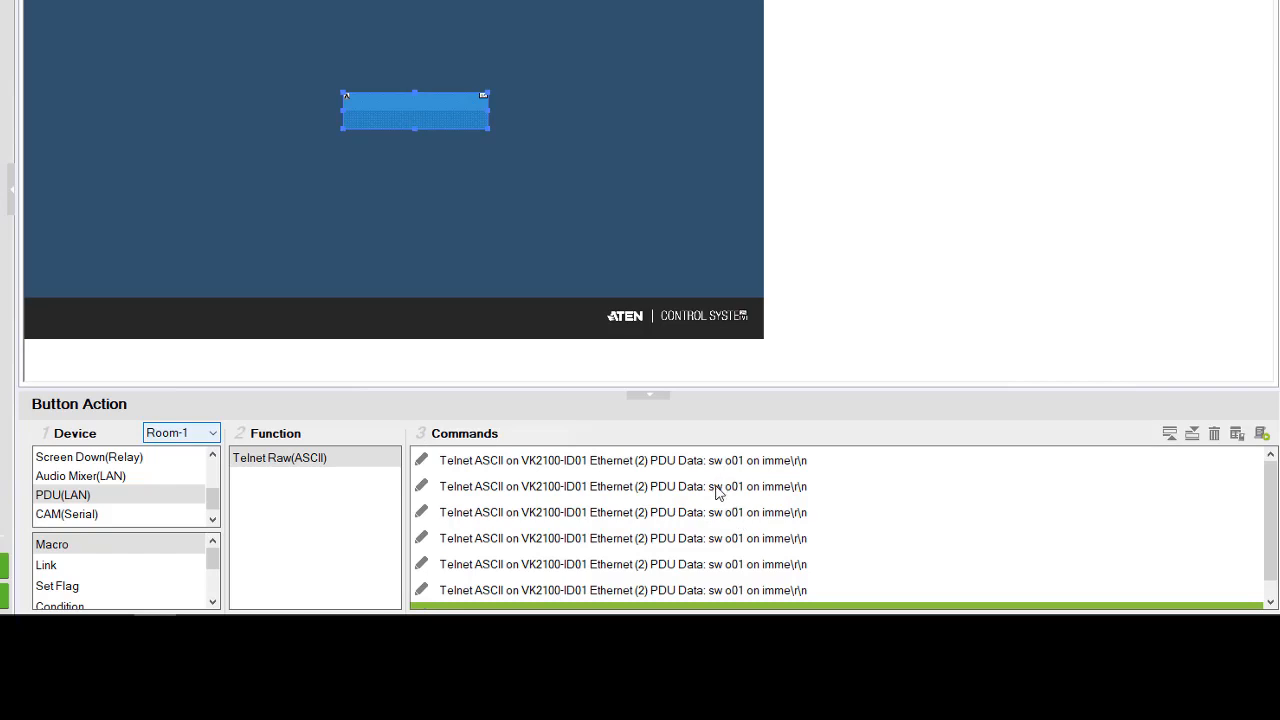
click(686, 468)
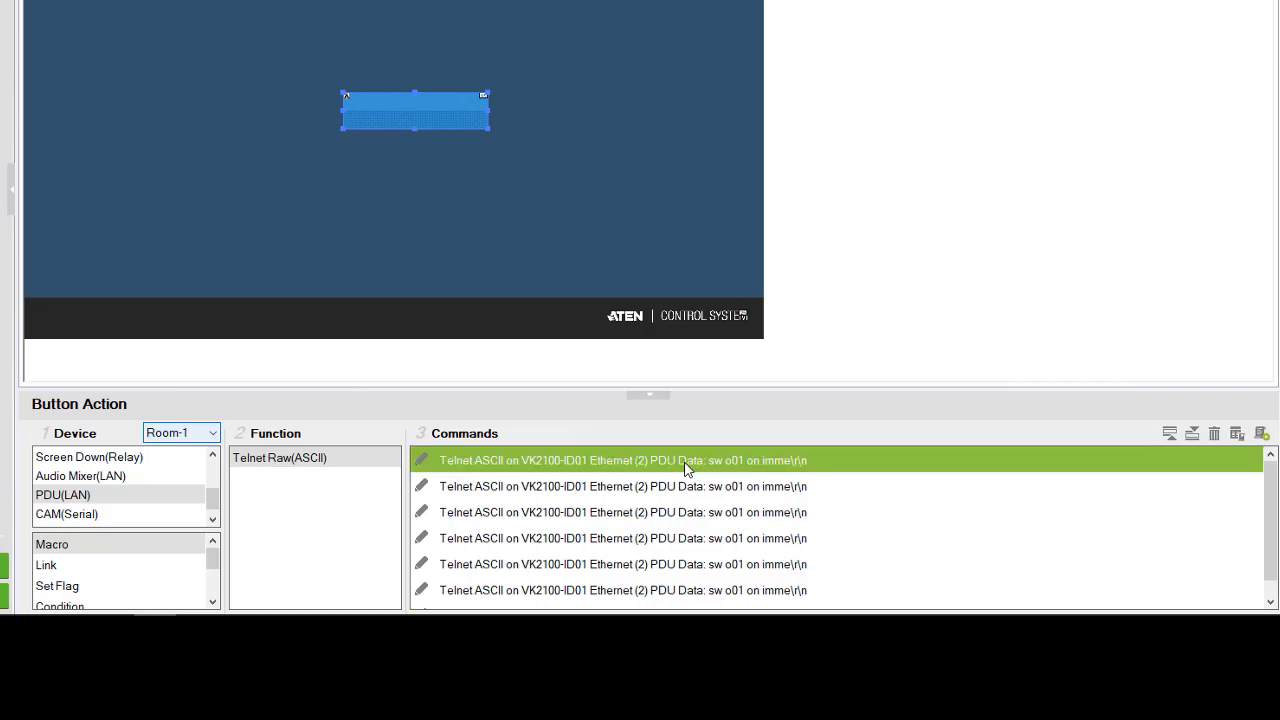
key(Down)
key(Down)
key(Down)
key(Down)
key(Down)
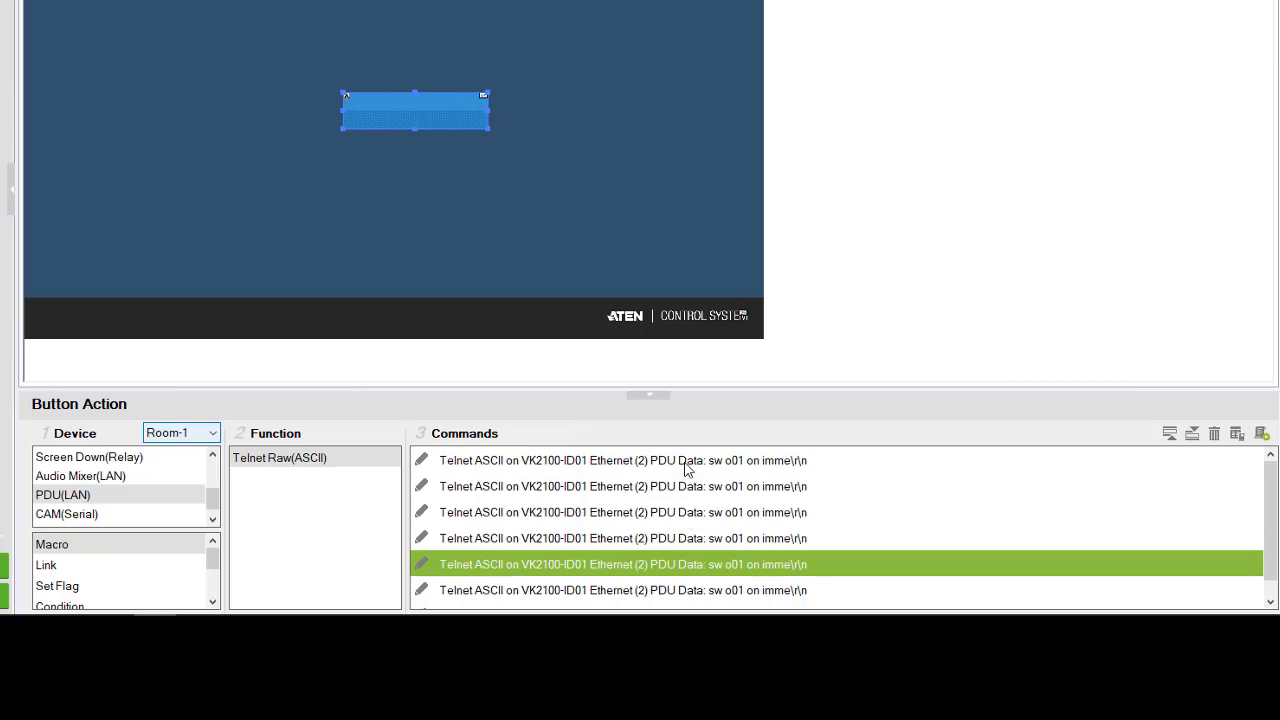
key(Down)
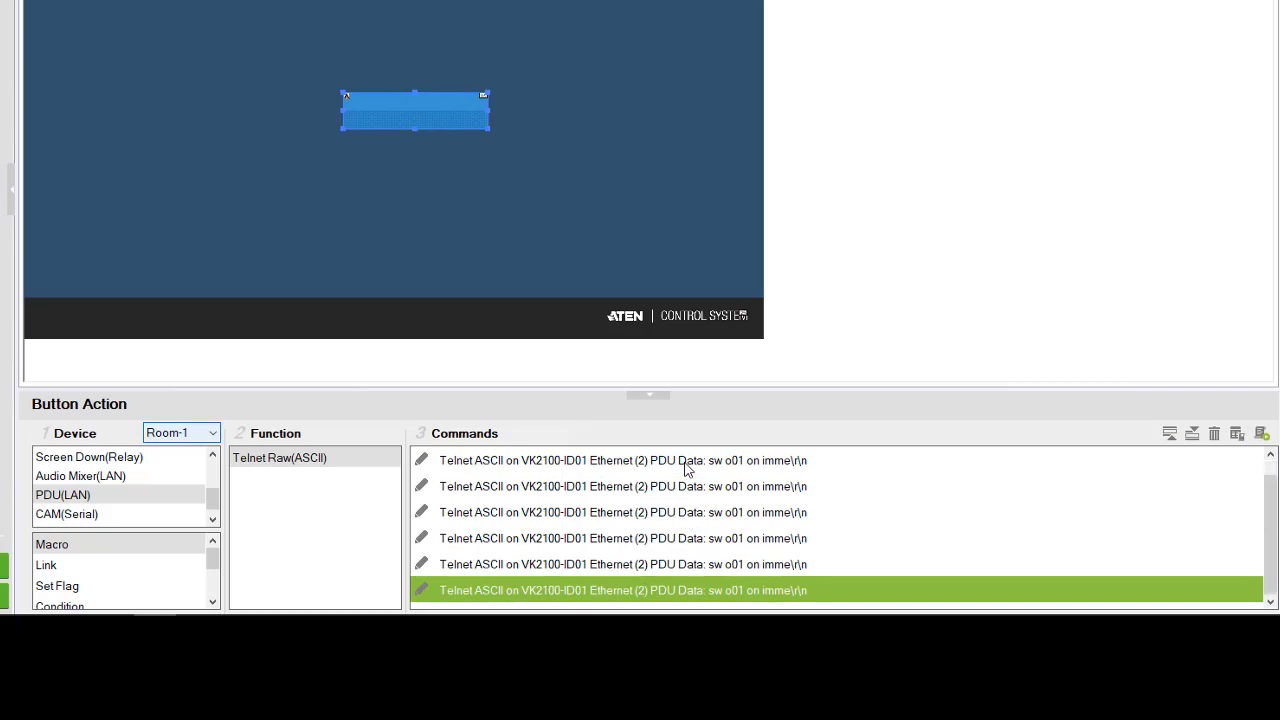
key(Down)
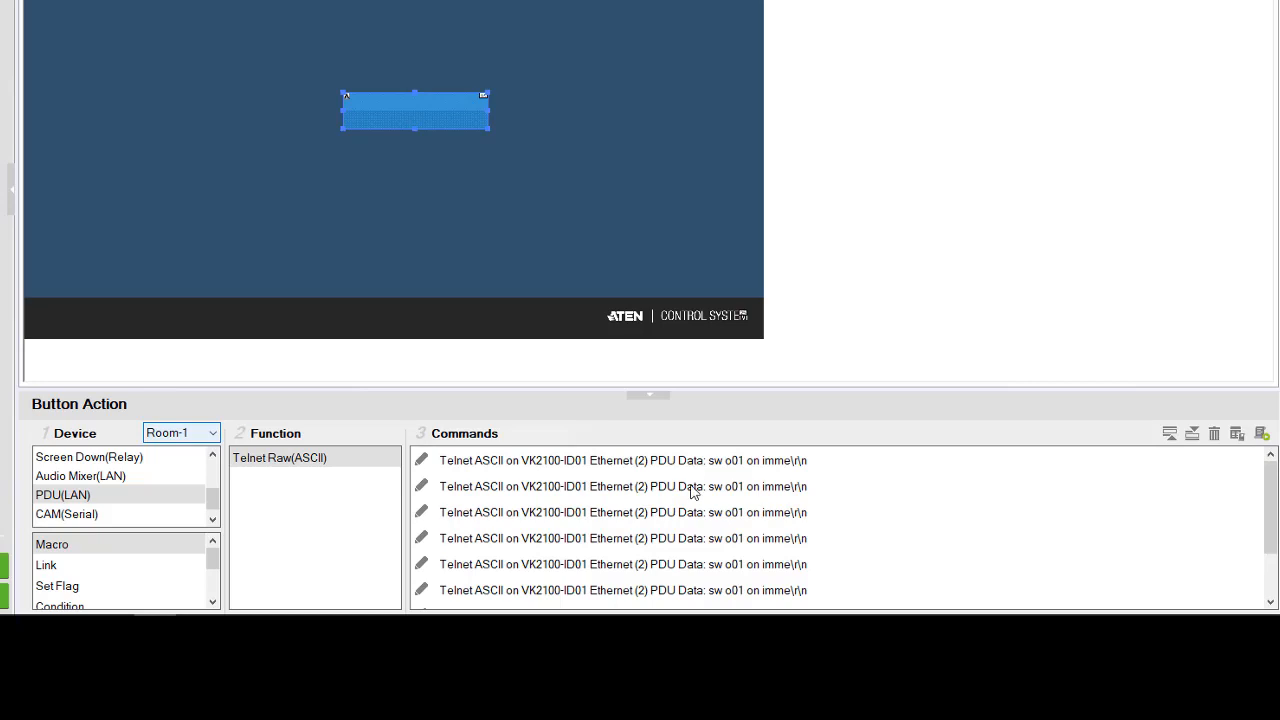
- Change the outlet in the second command to o02 and in the third command to o03
double_click(694, 488)
click(705, 486)
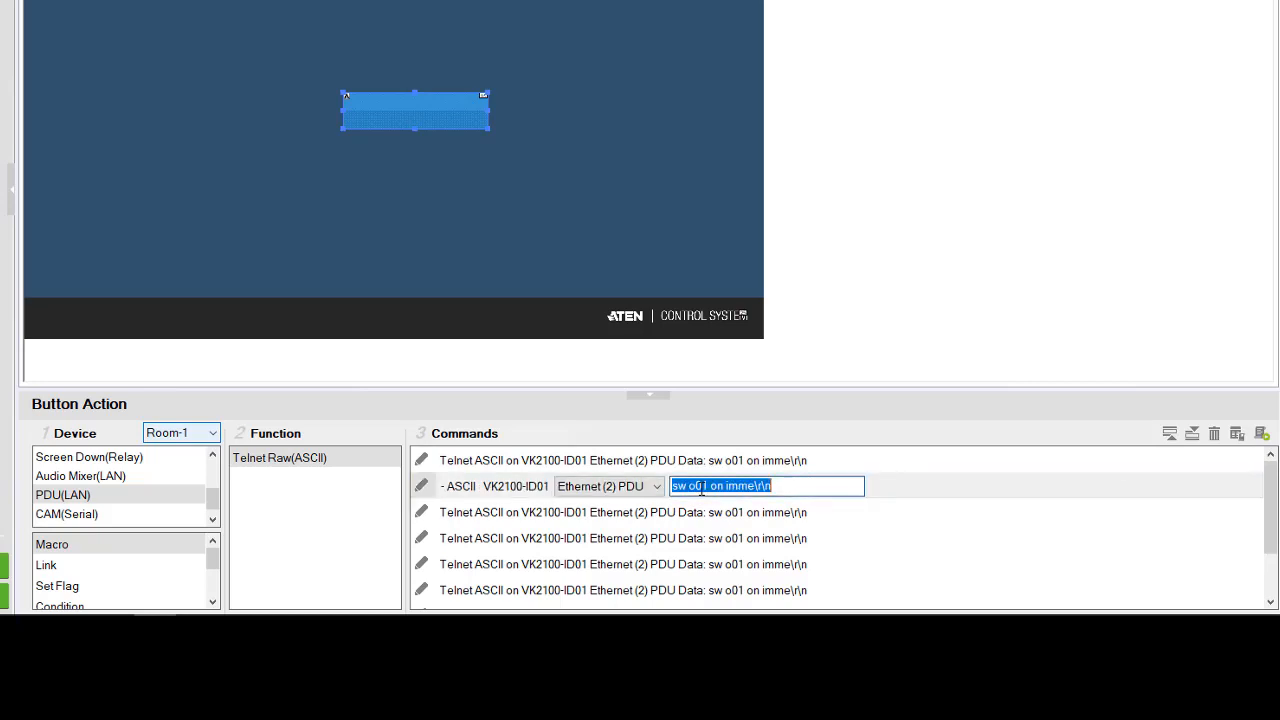
click(703, 486)
key(shift+Right)
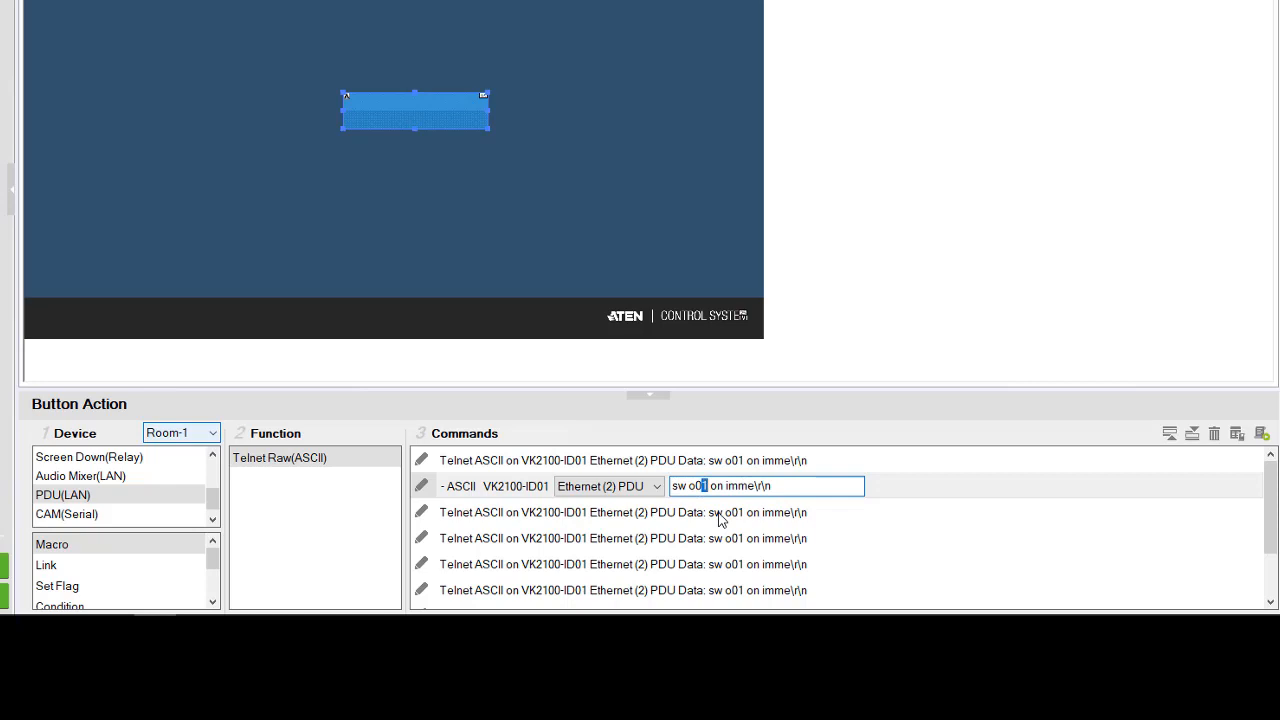
text(2)
double_click(714, 512)
click(704, 512)
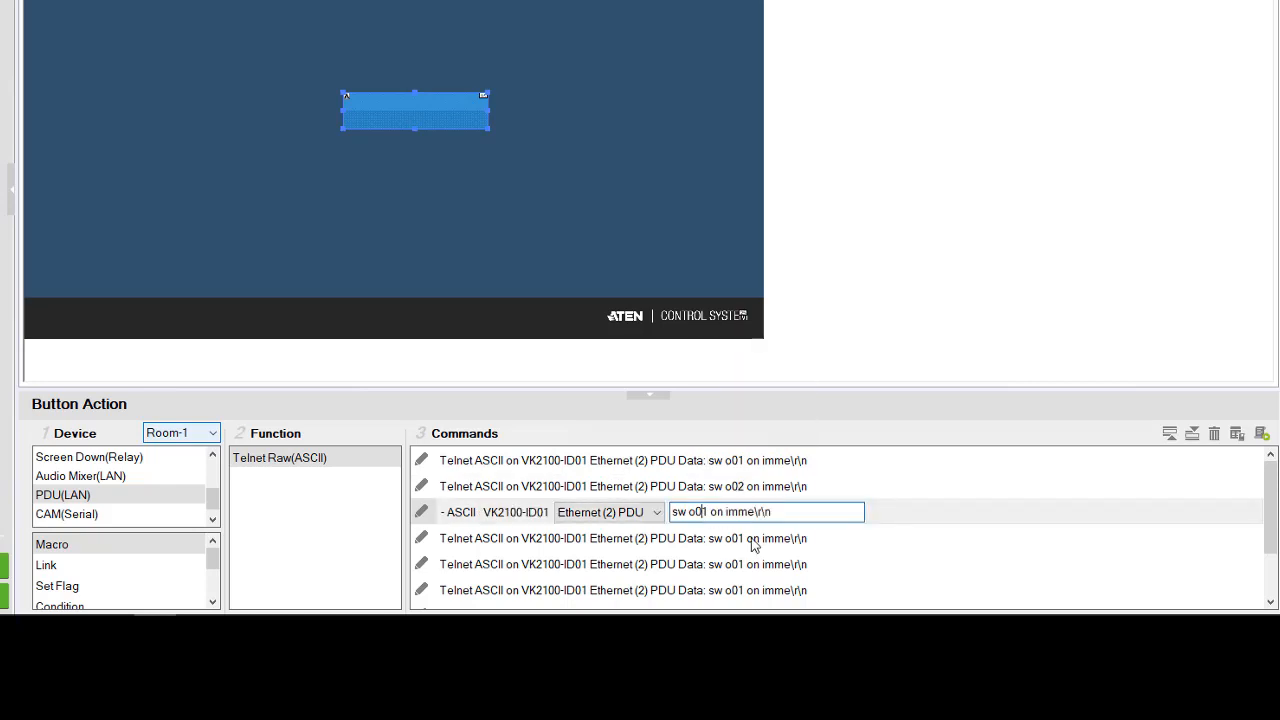
key(shift+Right)
text(3)
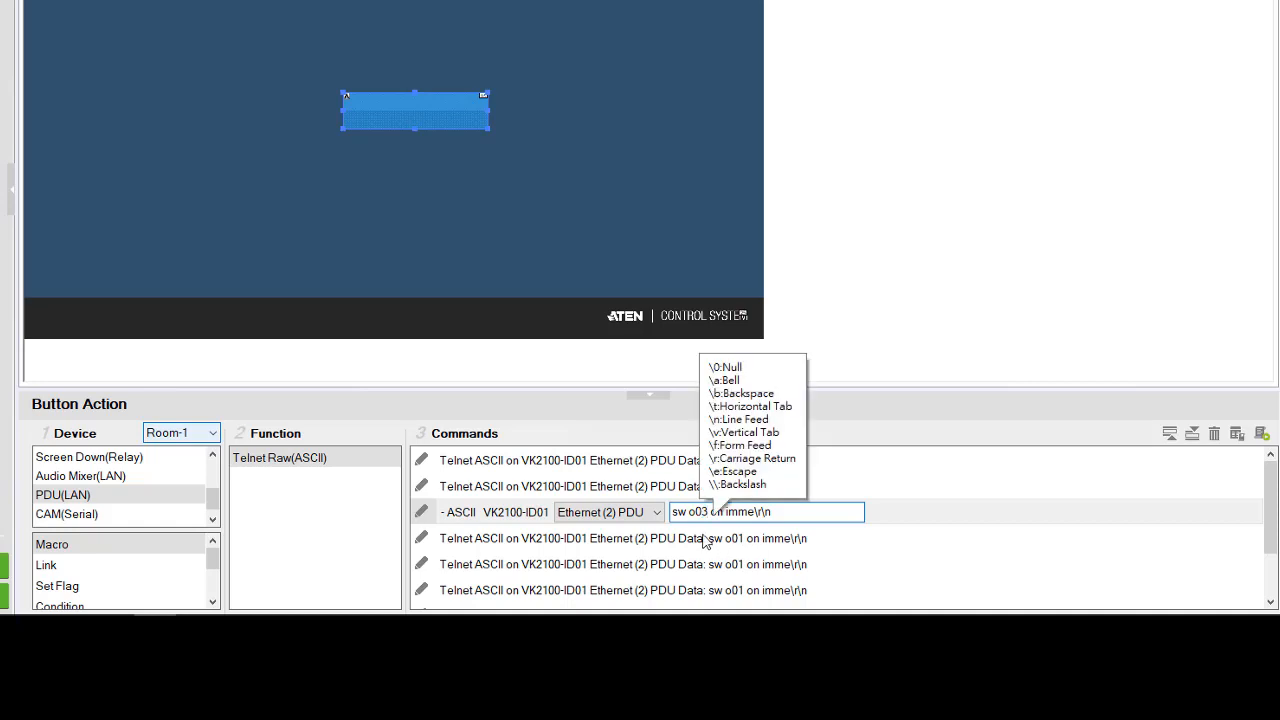
- Change the outlet in the fourth command to o04 and in the fifth command to o05
double_click(703, 538)
click(703, 538)
key(shift+Right)
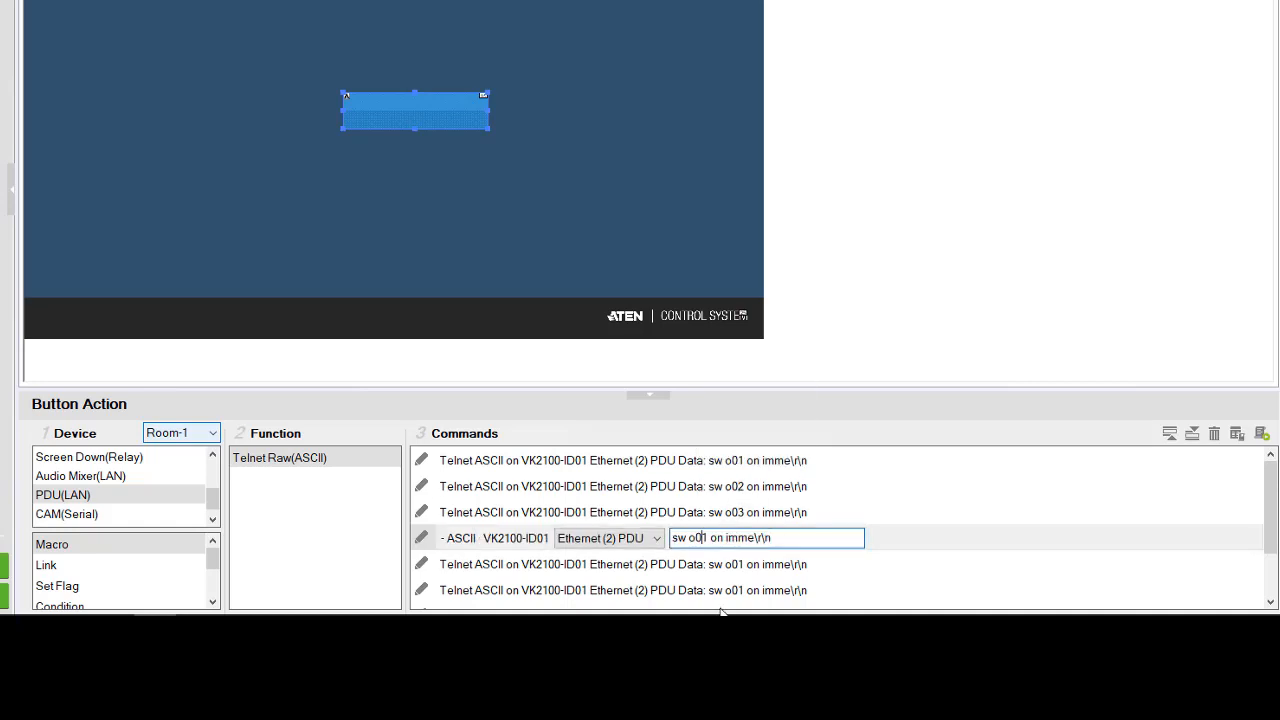
text(4)
double_click(704, 564)
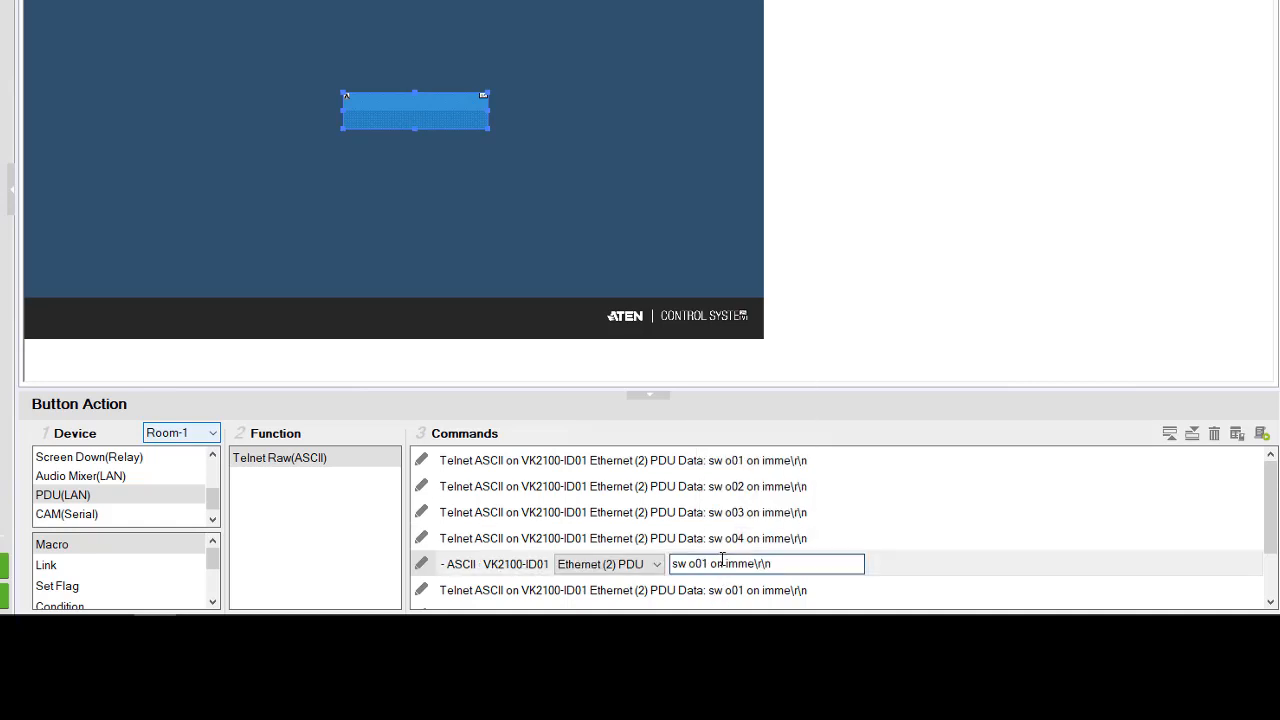
click(704, 564)
key(shift+Right)
text(5)
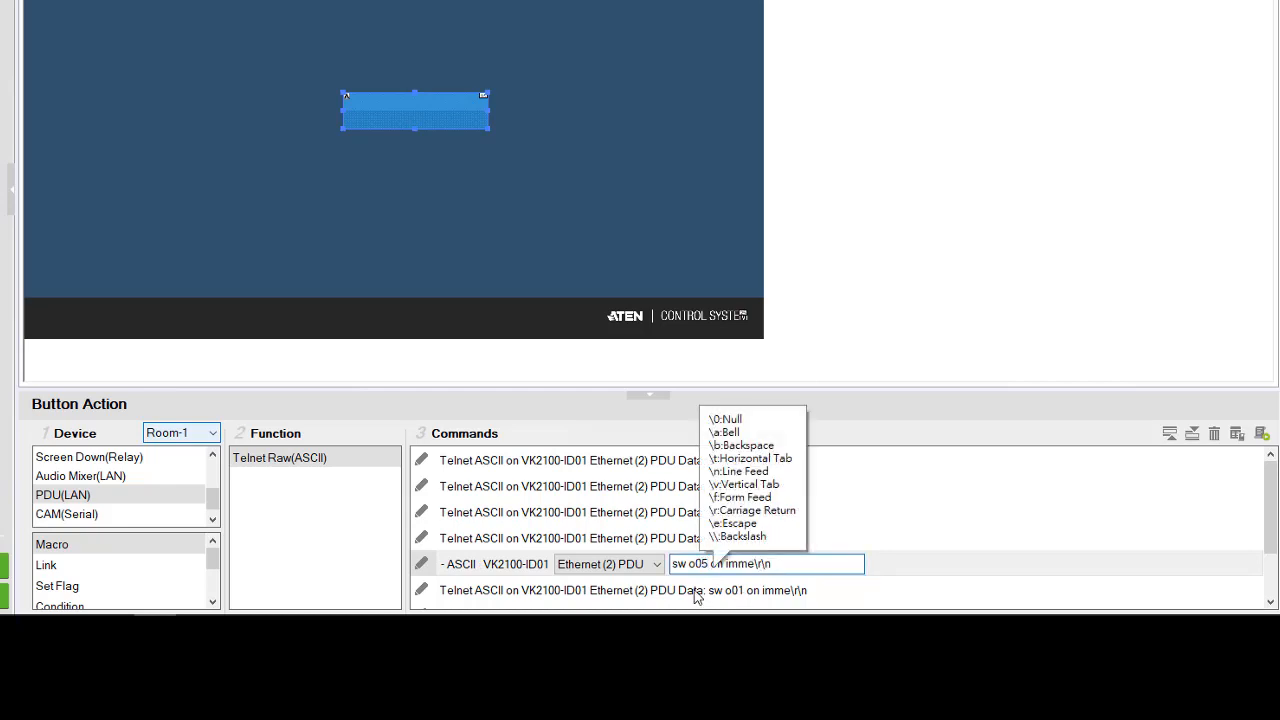
- Change the outlet in the sixth command to o06 and in the seventh command to o07
double_click(708, 590)
click(704, 590)
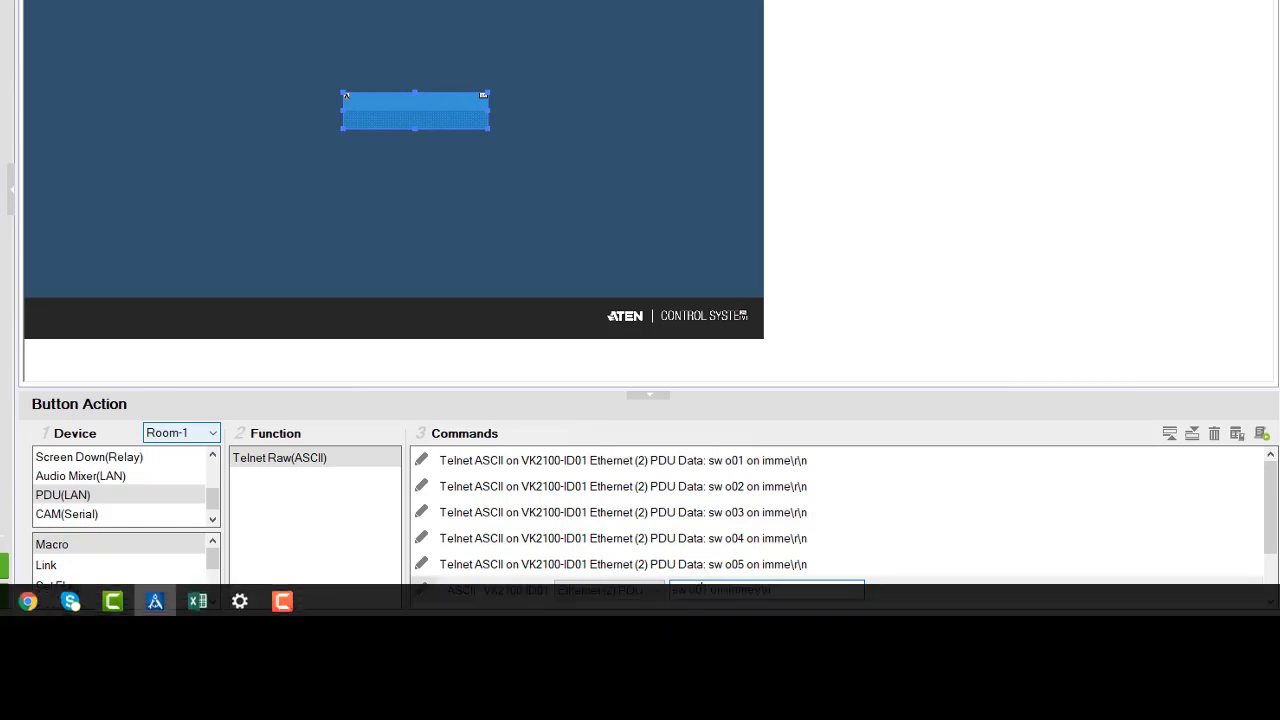
text(6)
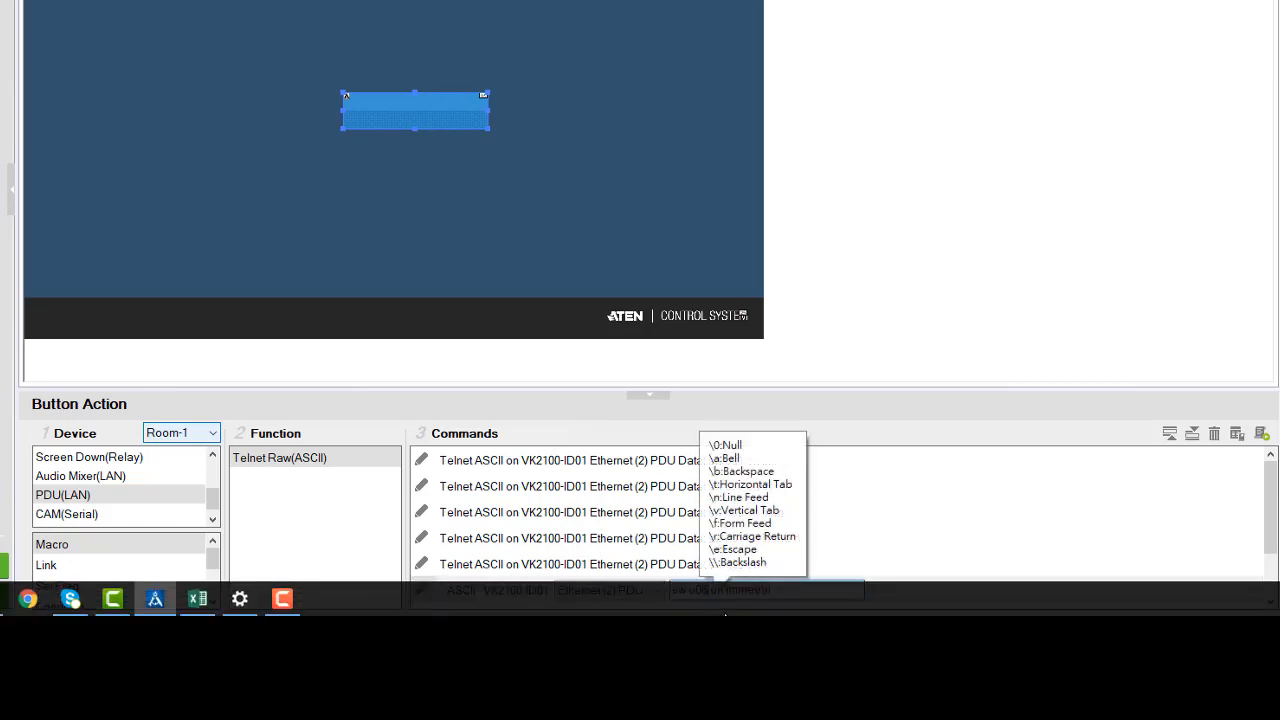
click(898, 512)
scroll(777, 566, down, 1)
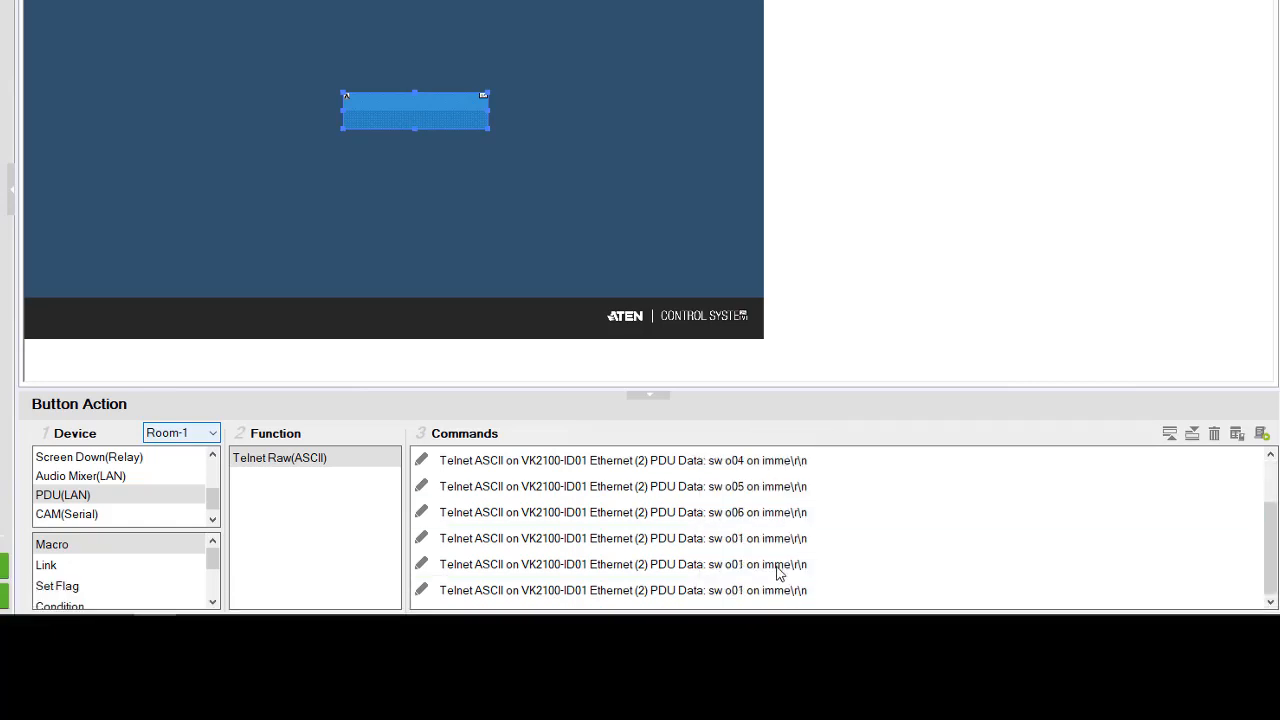
click(726, 541)
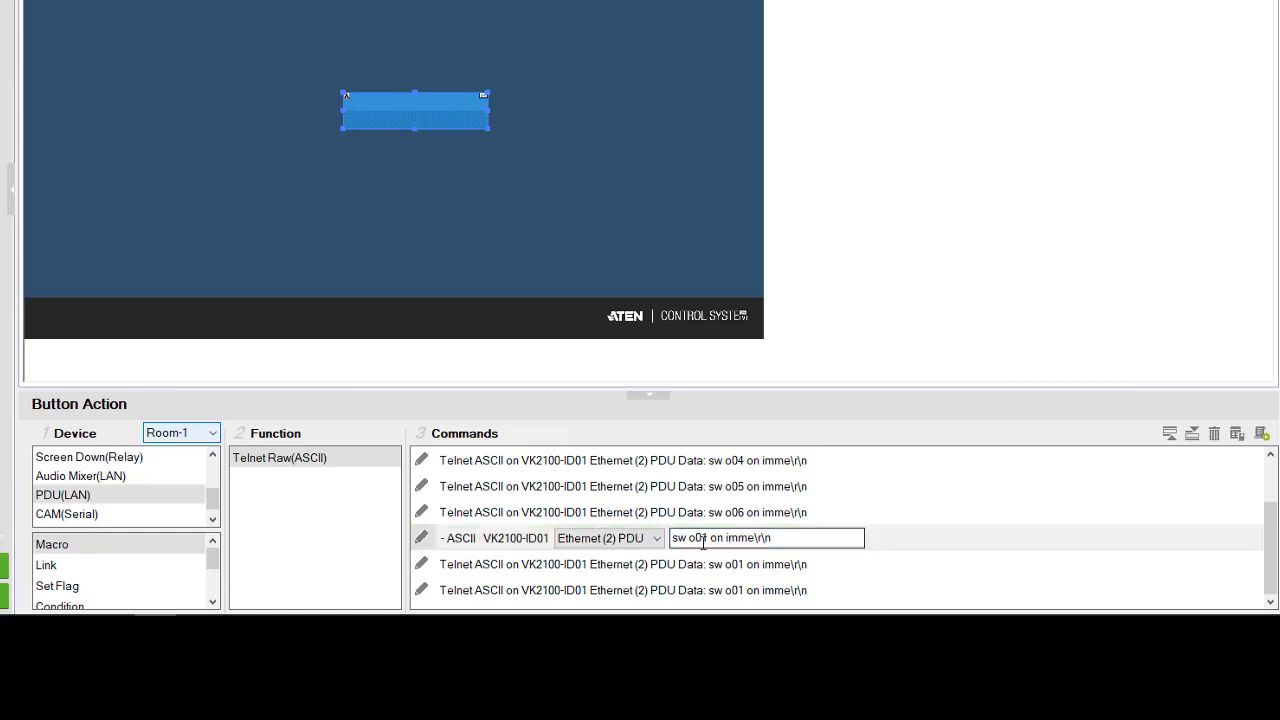
double_click(704, 539)
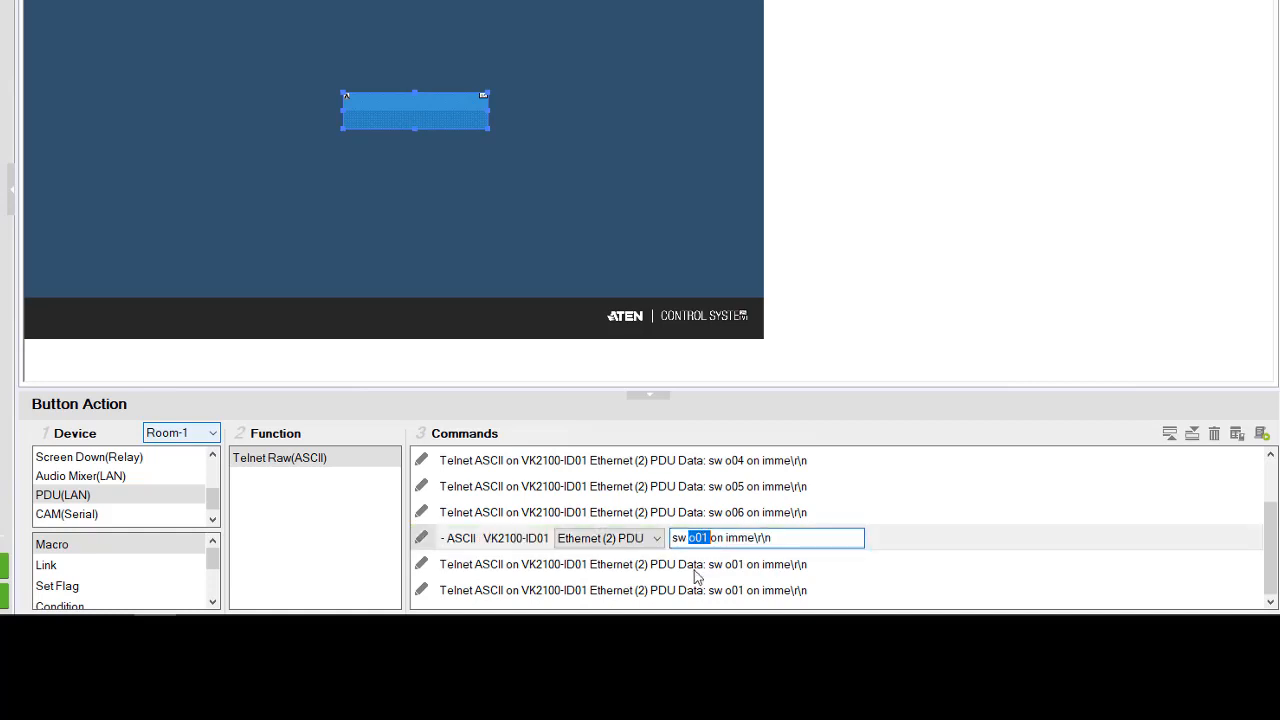
key(Right)
key(shift+Left)
text(7)
- Change the outlet in the eighth command to o08 and remove the surplus ninth command
click(728, 565)
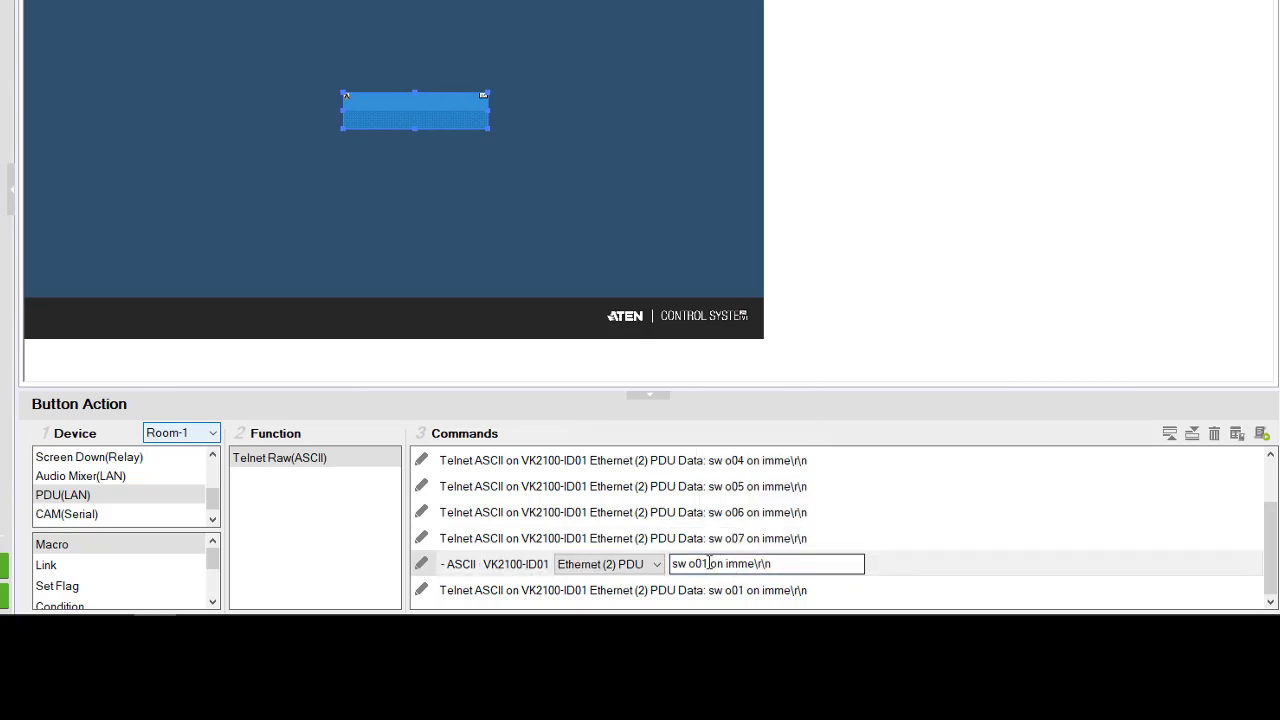
key(ctrl+a)
key(Right)
key(shift+Left)
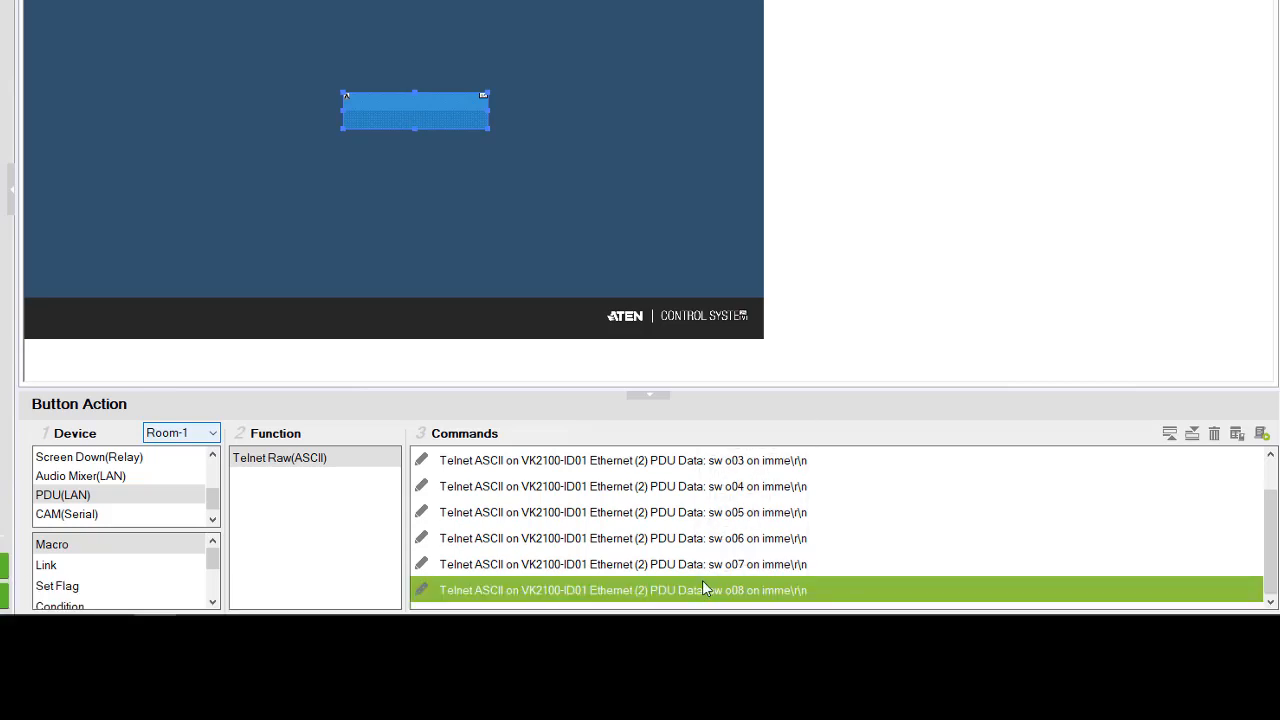
scroll(704, 588, up, 1)
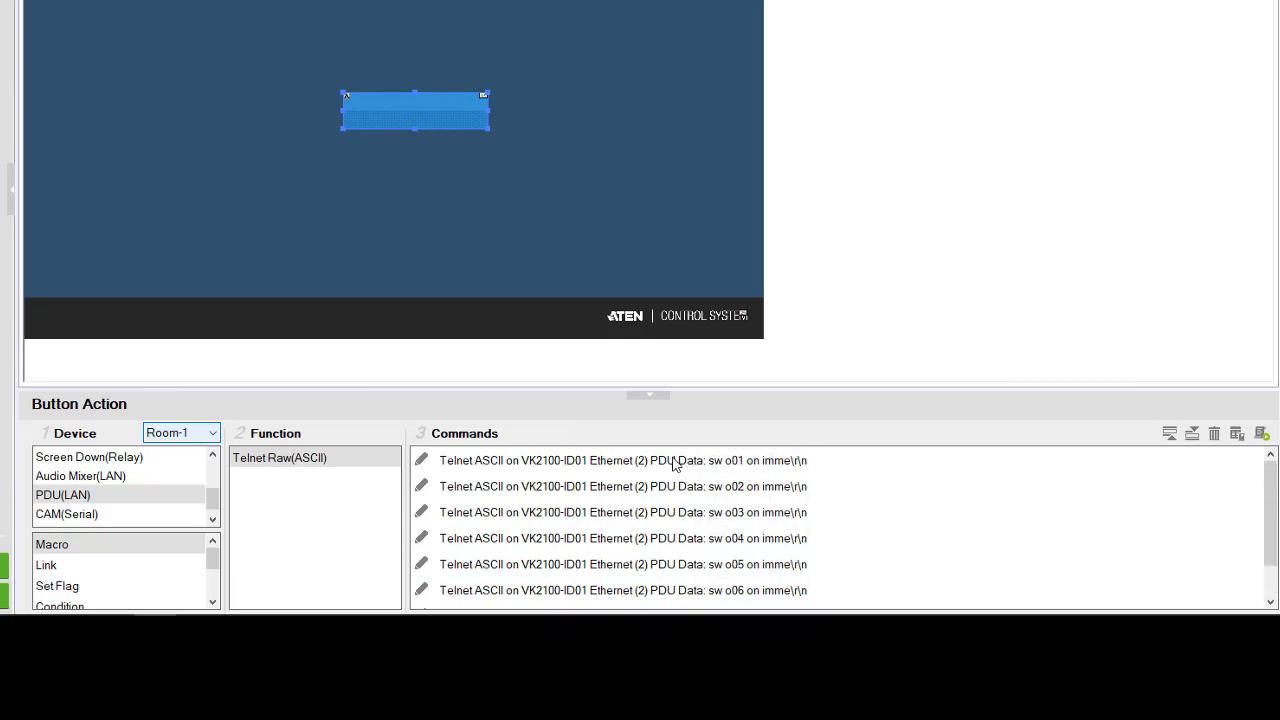
- Save the button's list of eight PDU outlet commands as a macro
scroll(712, 460, down, 1)
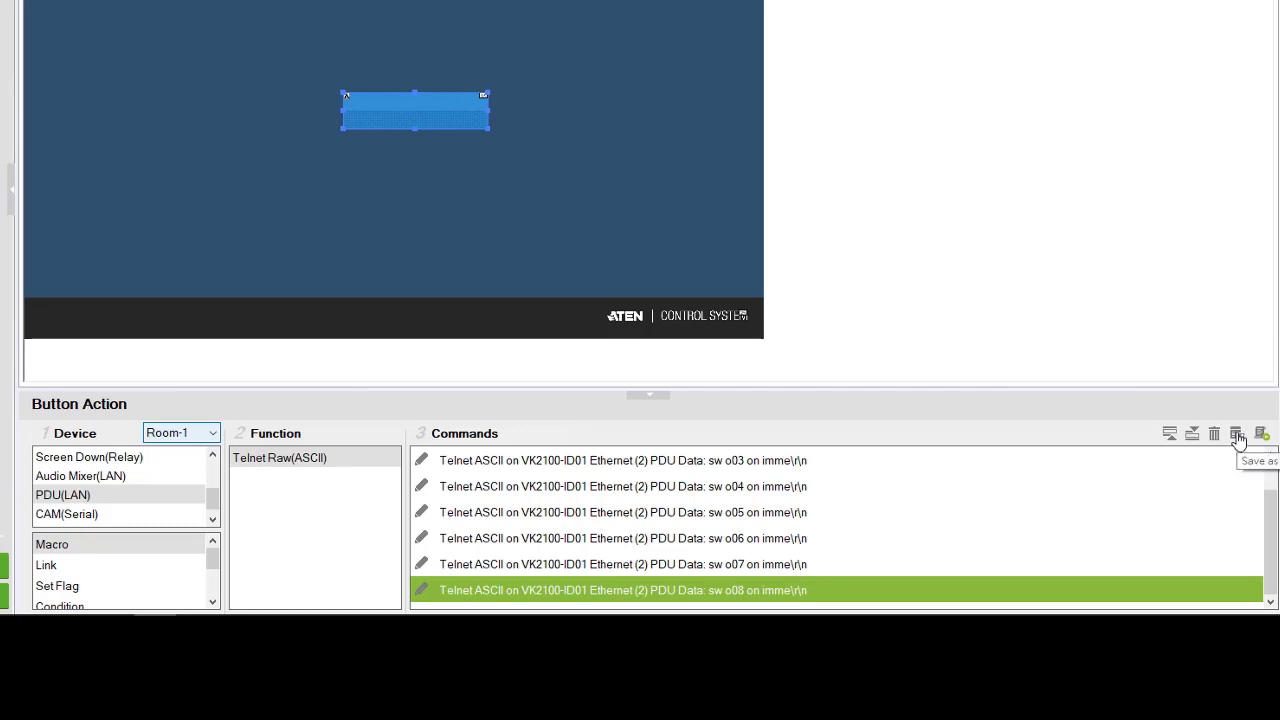
click(1237, 436)
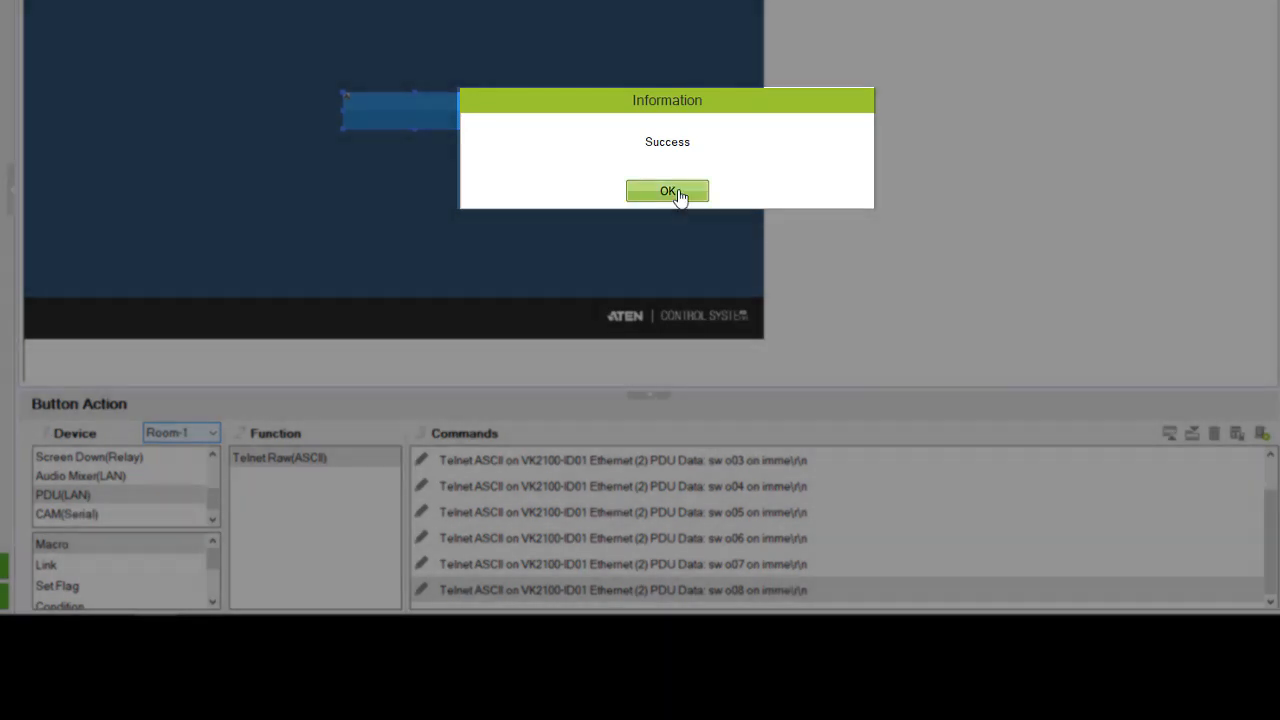
click(668, 192)
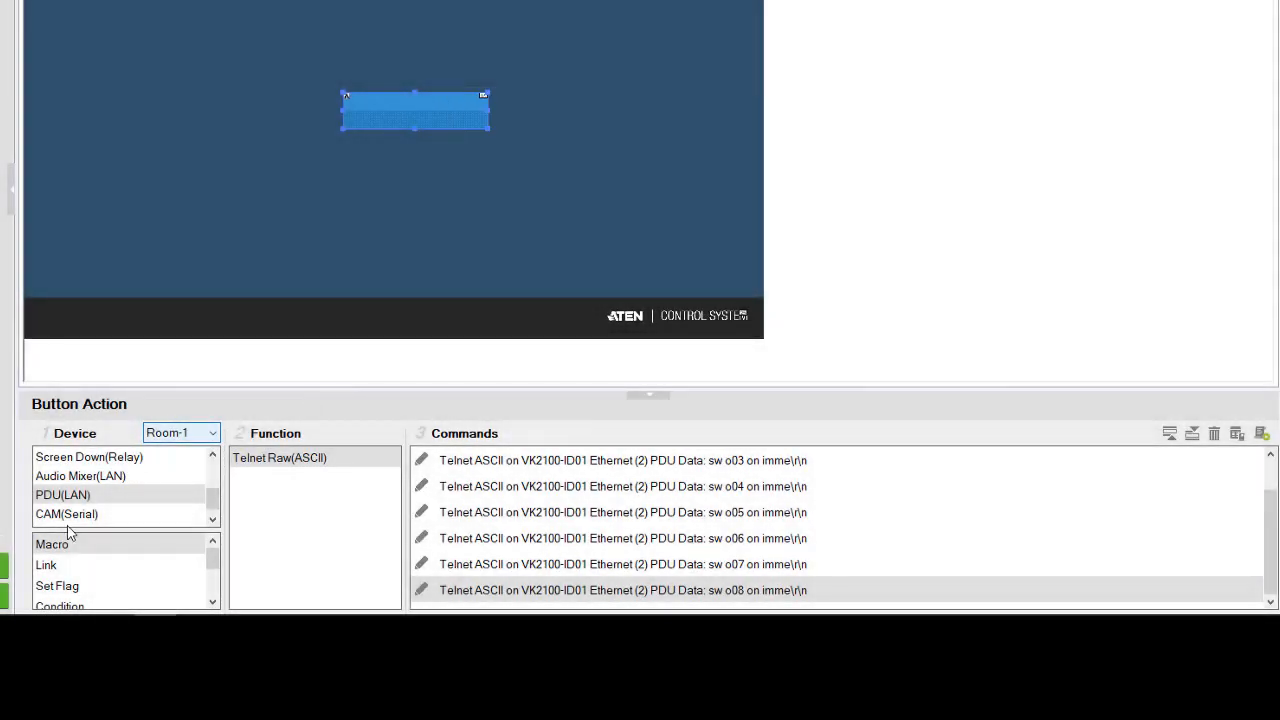
- Rename the saved macro in the library to "PDU on" and close the macro editor
click(52, 550)
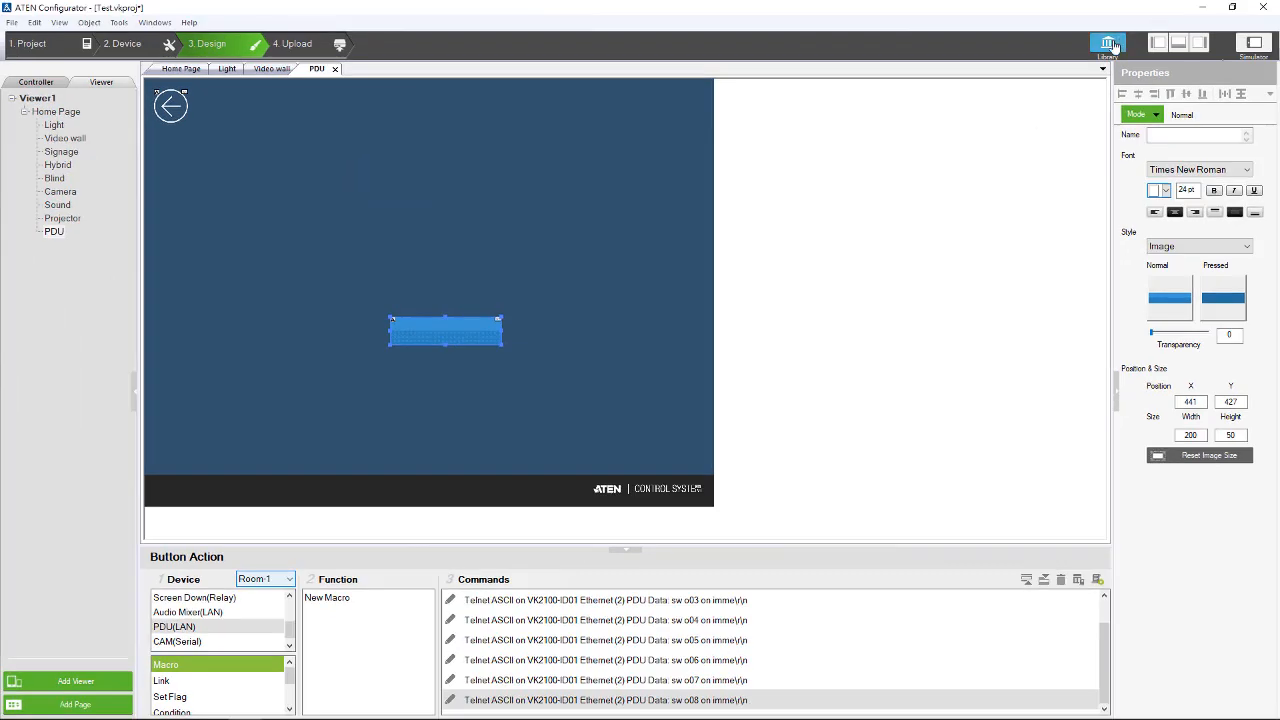
click(1108, 44)
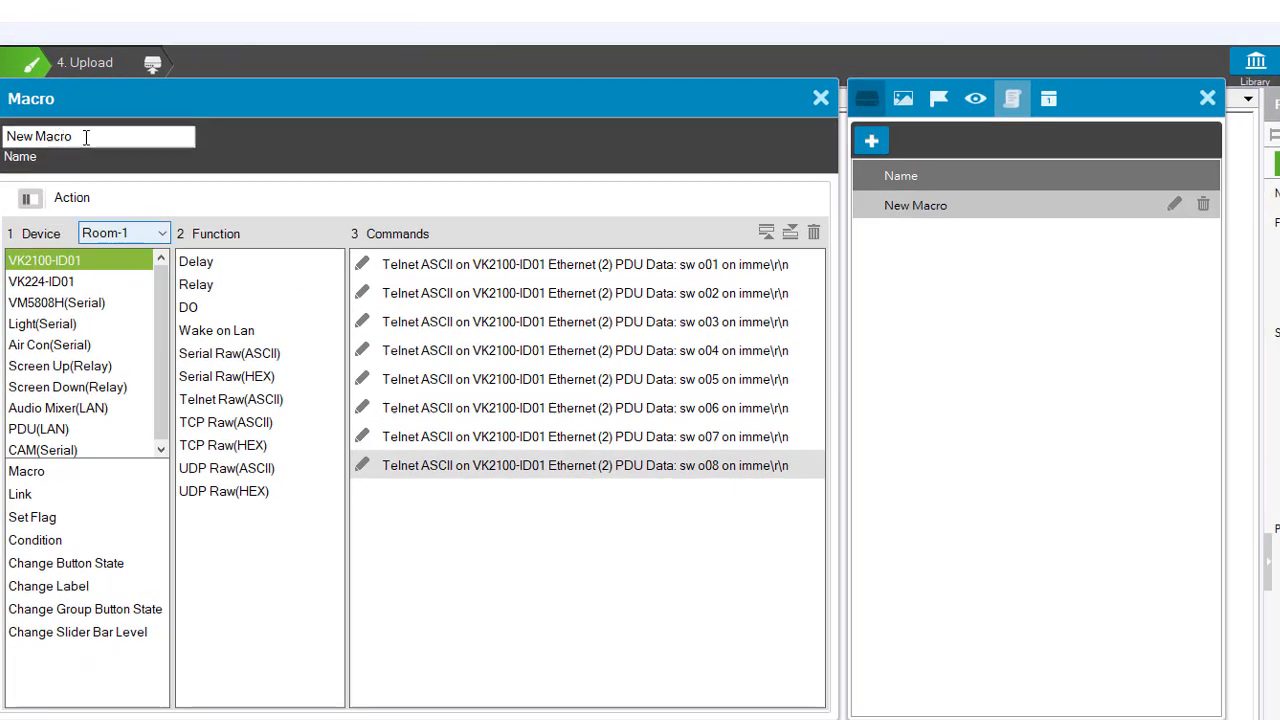
click(292, 95)
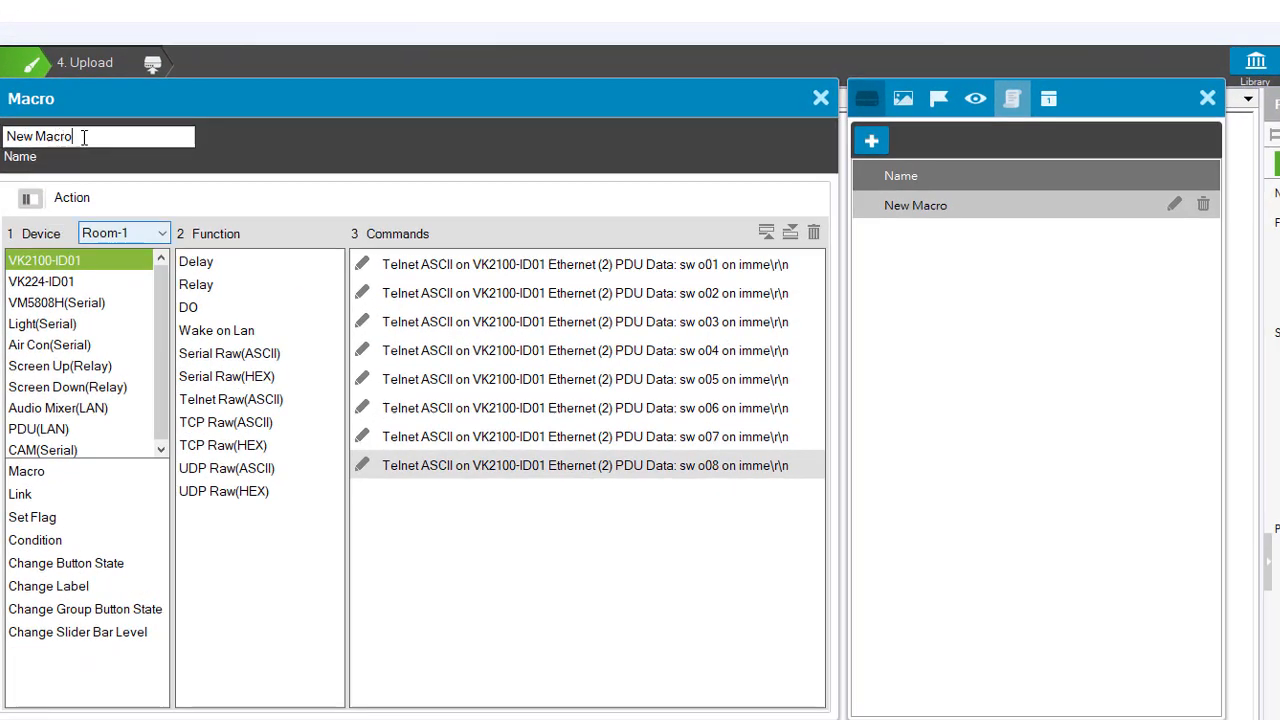
drag(84, 138, 6, 136)
text(P)
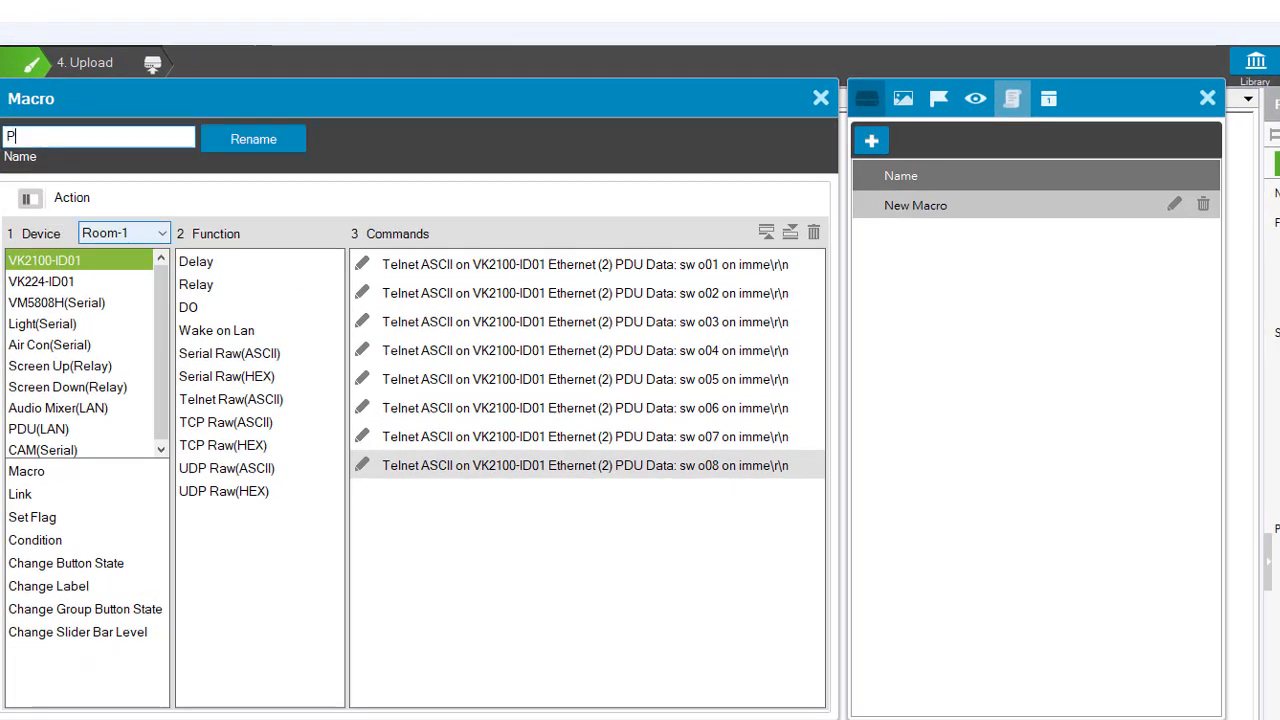
text(DU on)
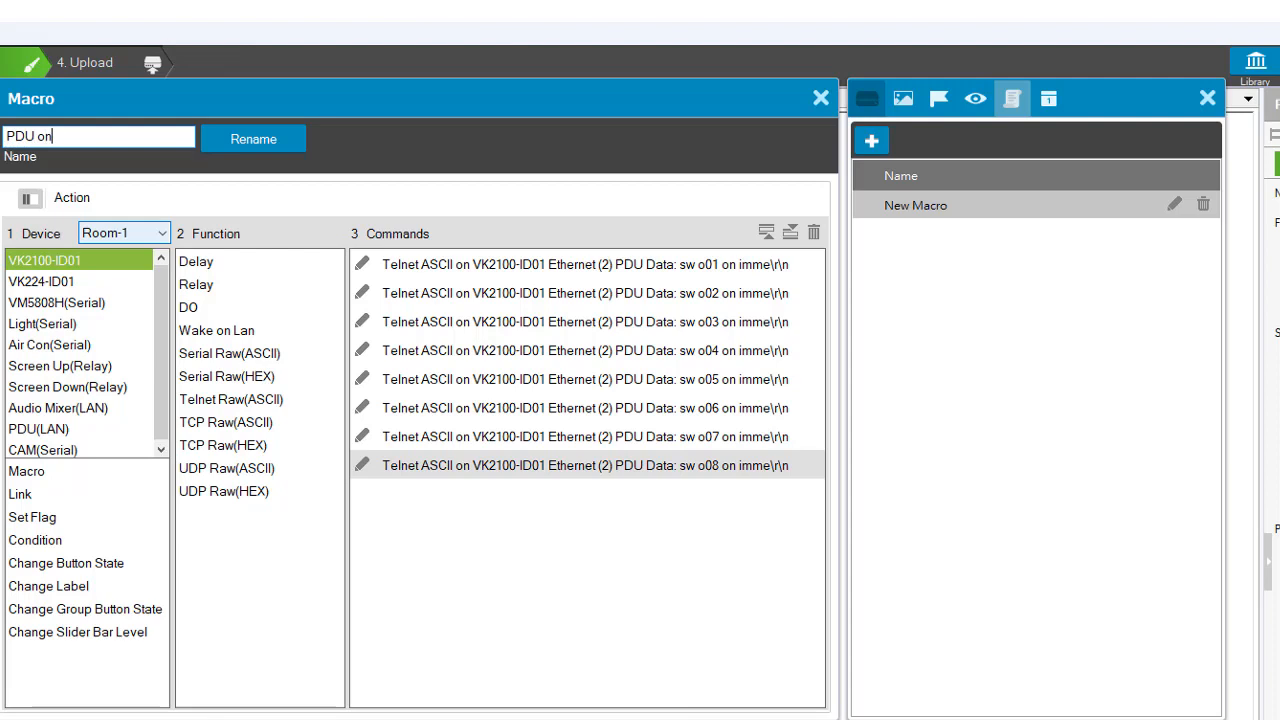
click(262, 140)
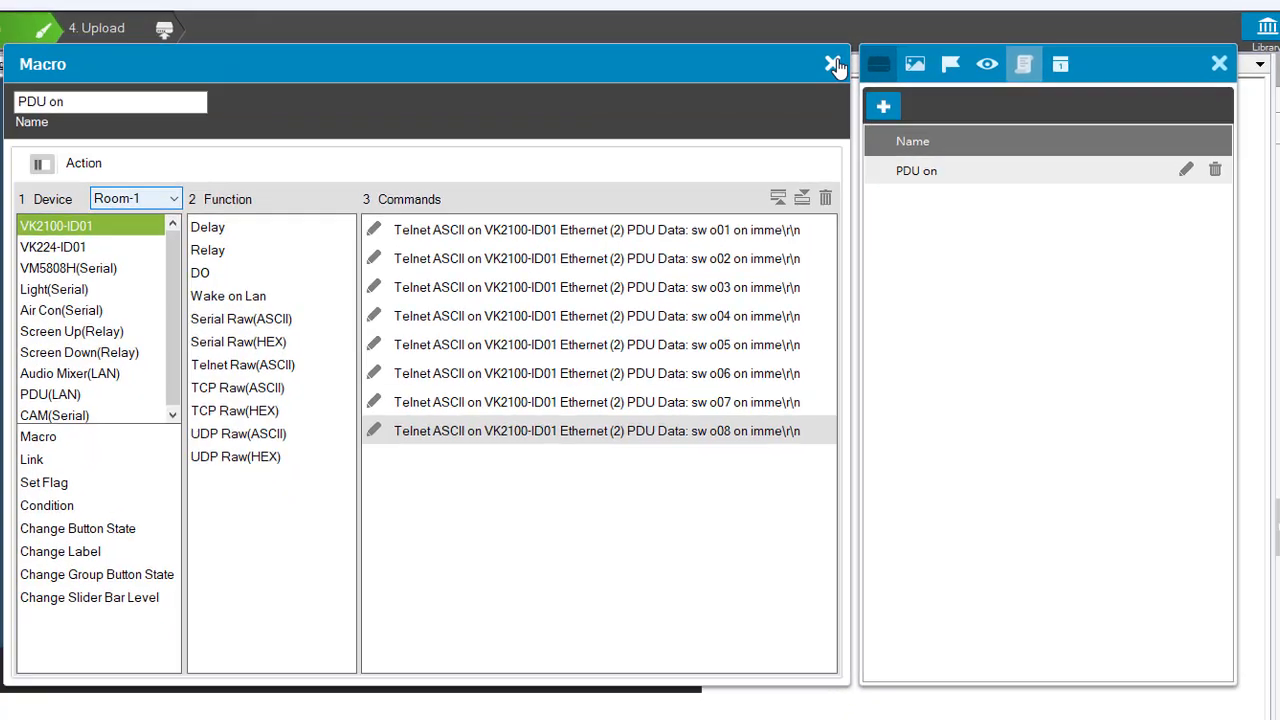
click(822, 99)
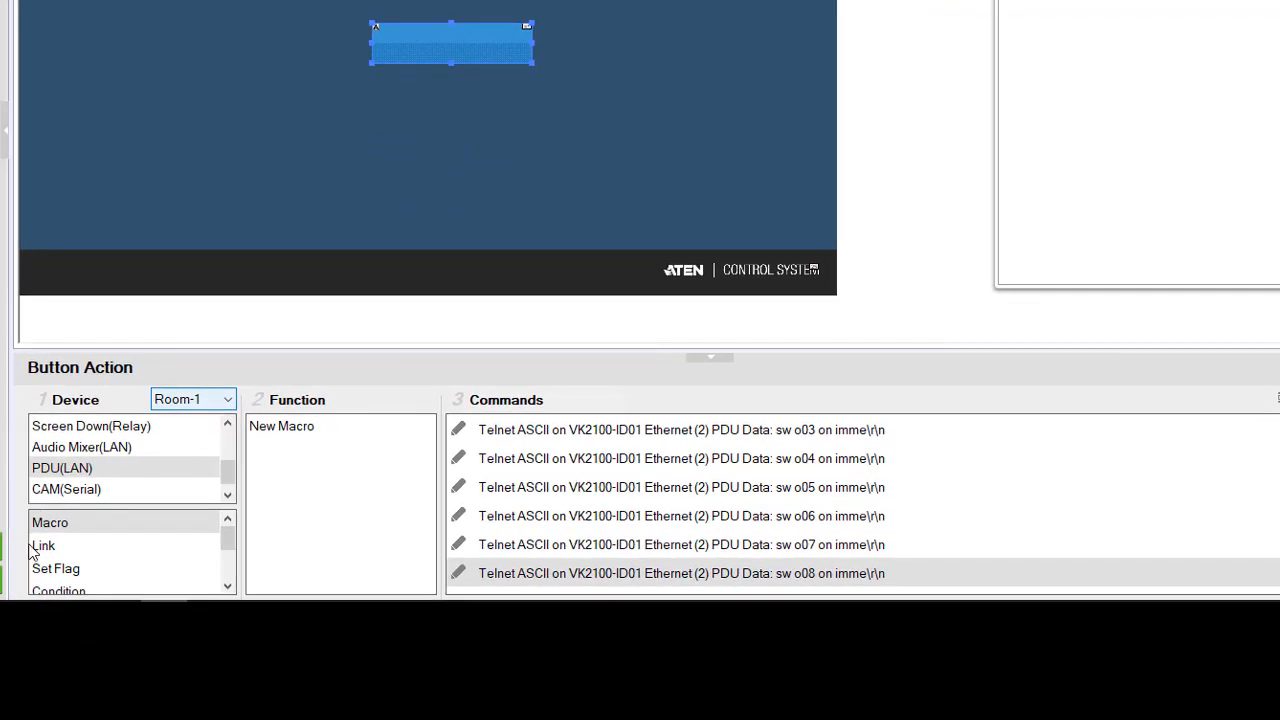
- Replace all eight Telnet commands of the PDU page button with the PDU on macro
click(40, 547)
click(62, 523)
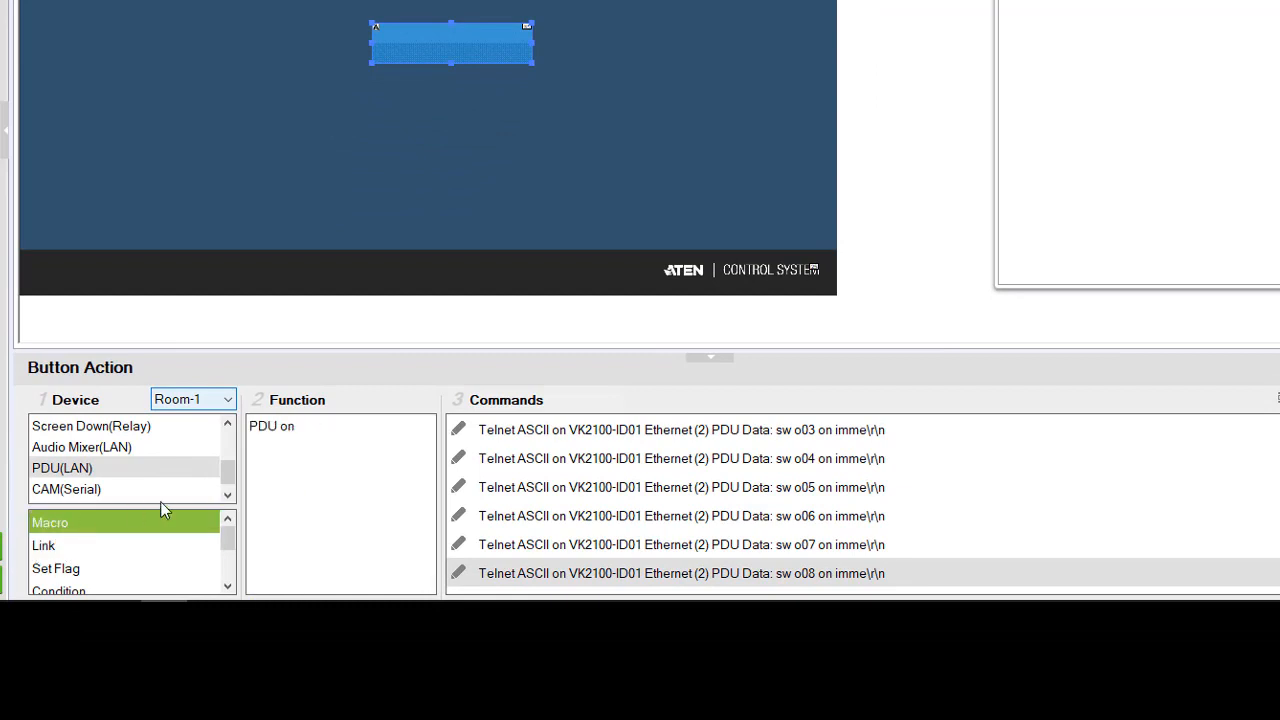
click(283, 430)
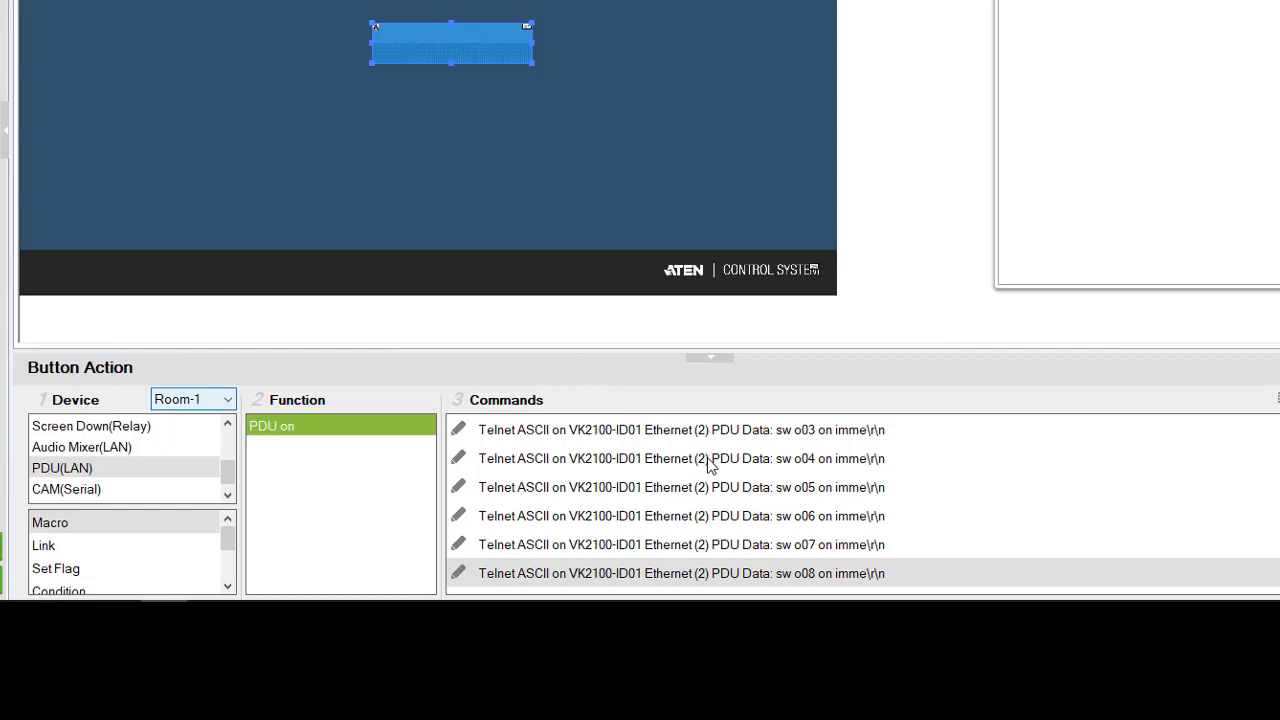
scroll(692, 457, up, 2)
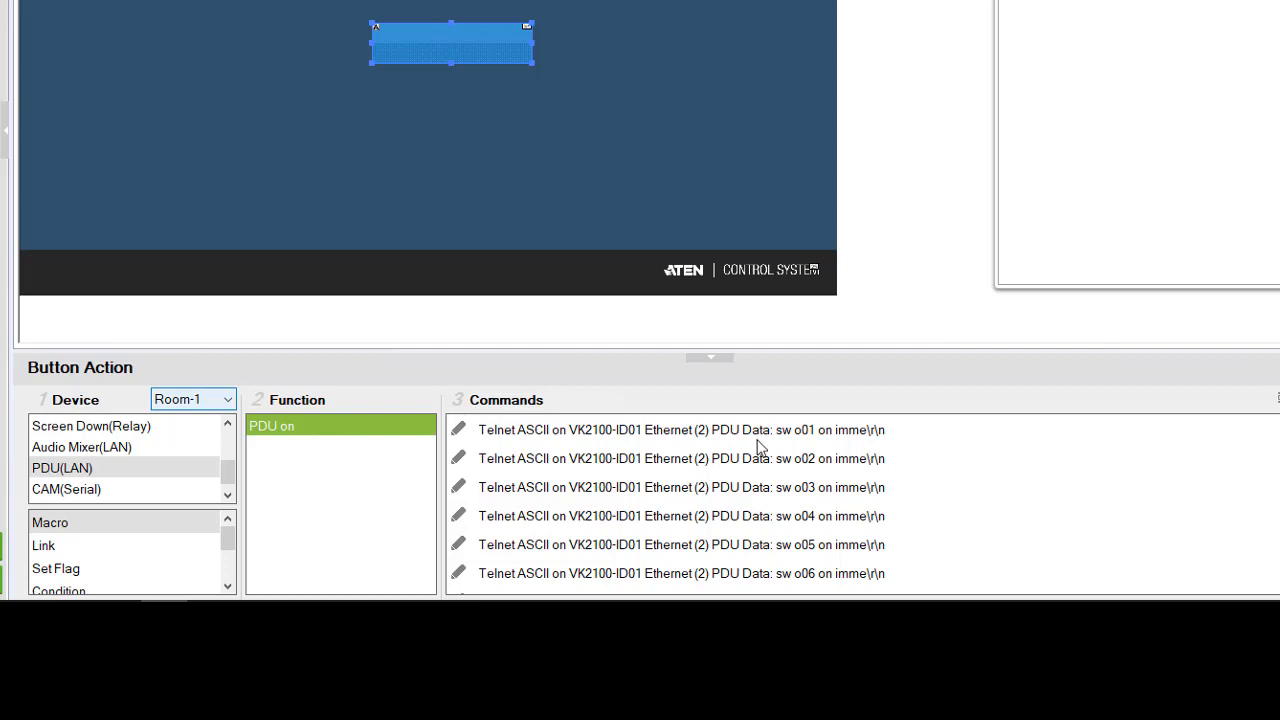
click(681, 431)
scroll(679, 430, down, 1)
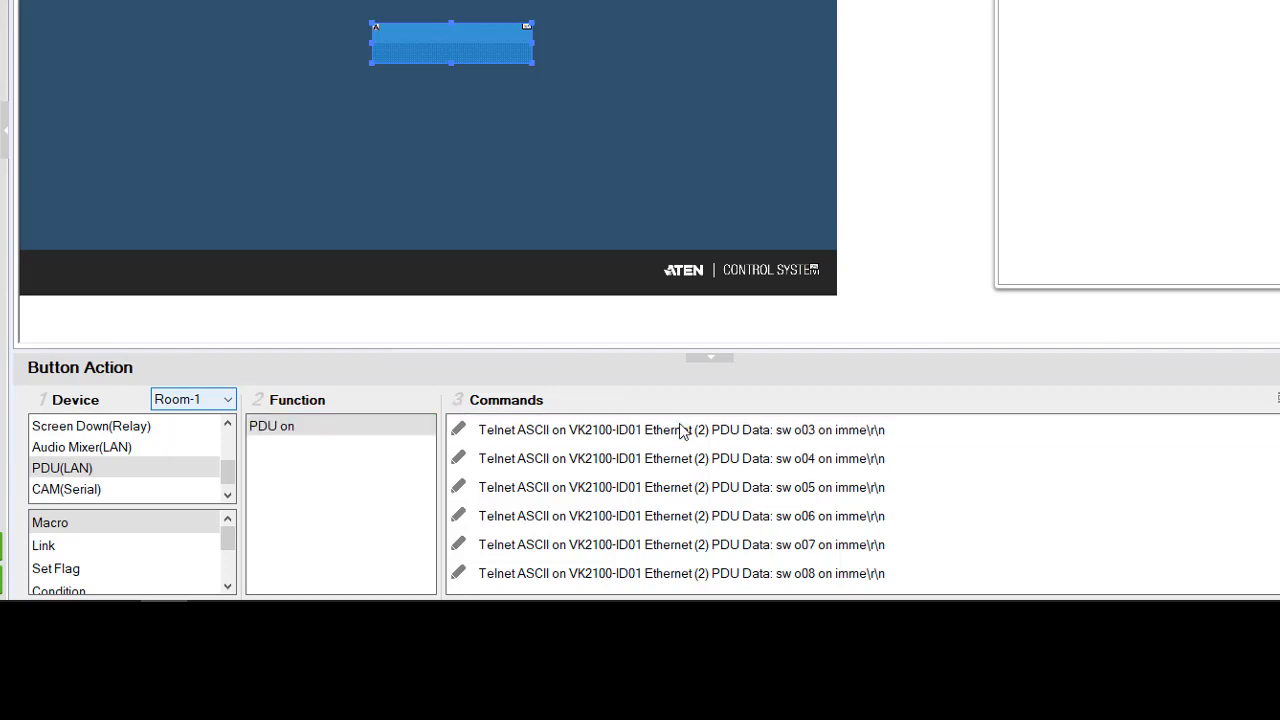
shift+click(650, 575)
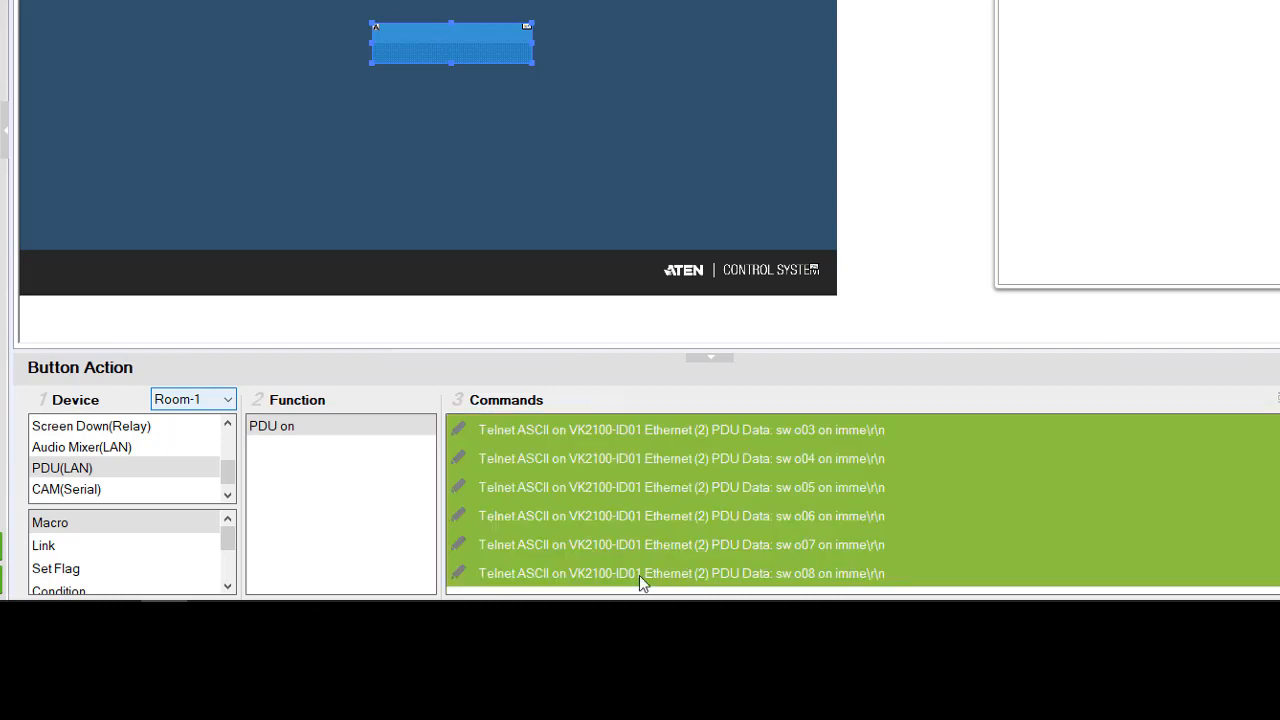
key(Delete)
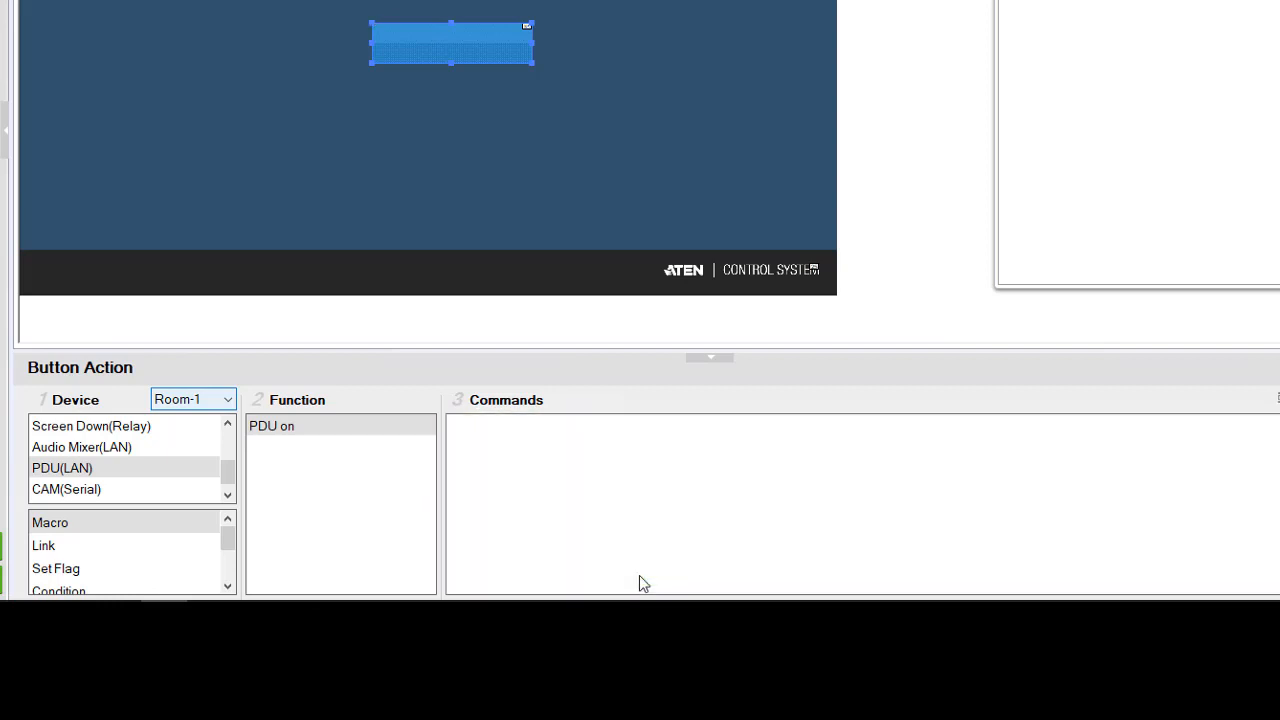
double_click(274, 432)
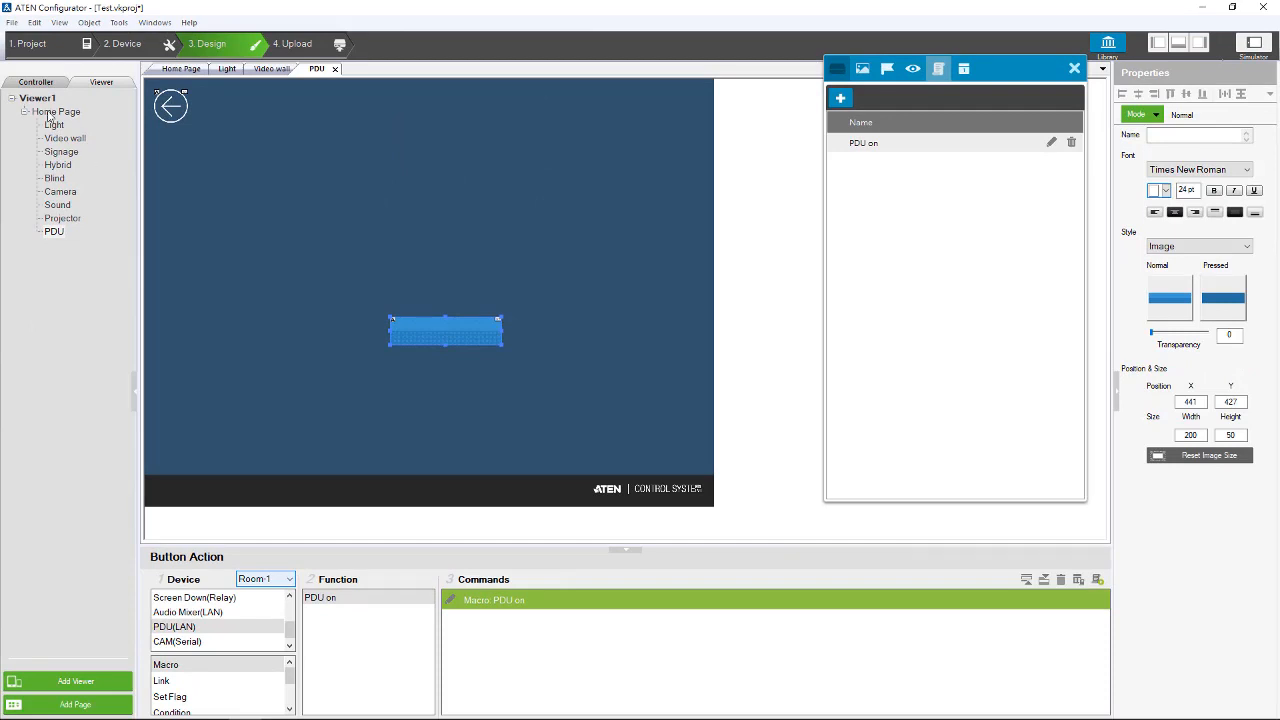
- Assign the PDU on macro to the Presentation button on the Home Page
click(52, 112)
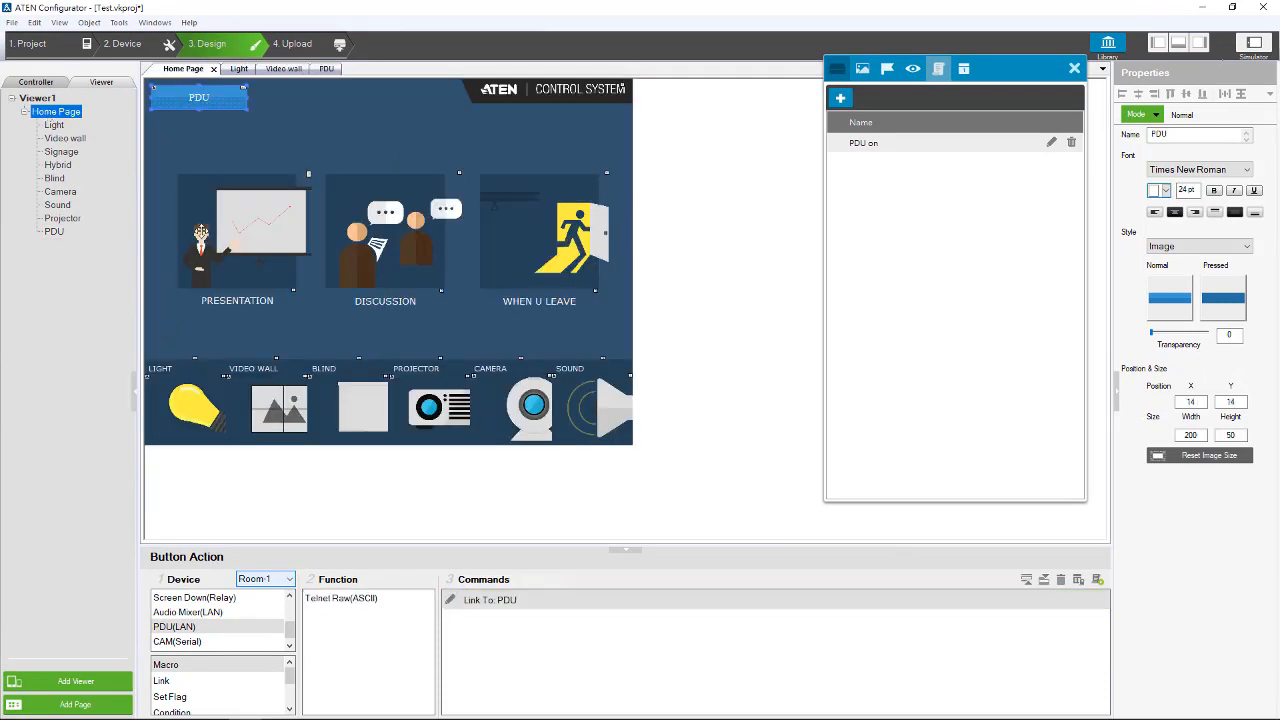
click(228, 228)
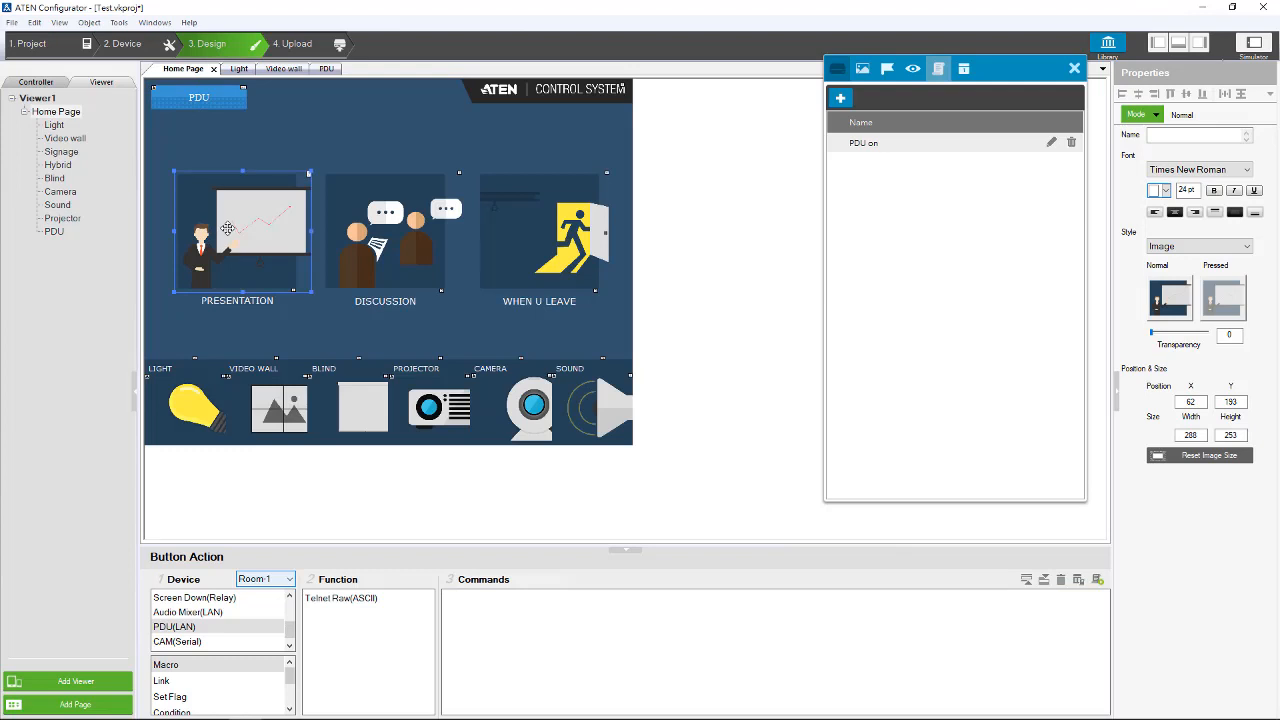
click(181, 666)
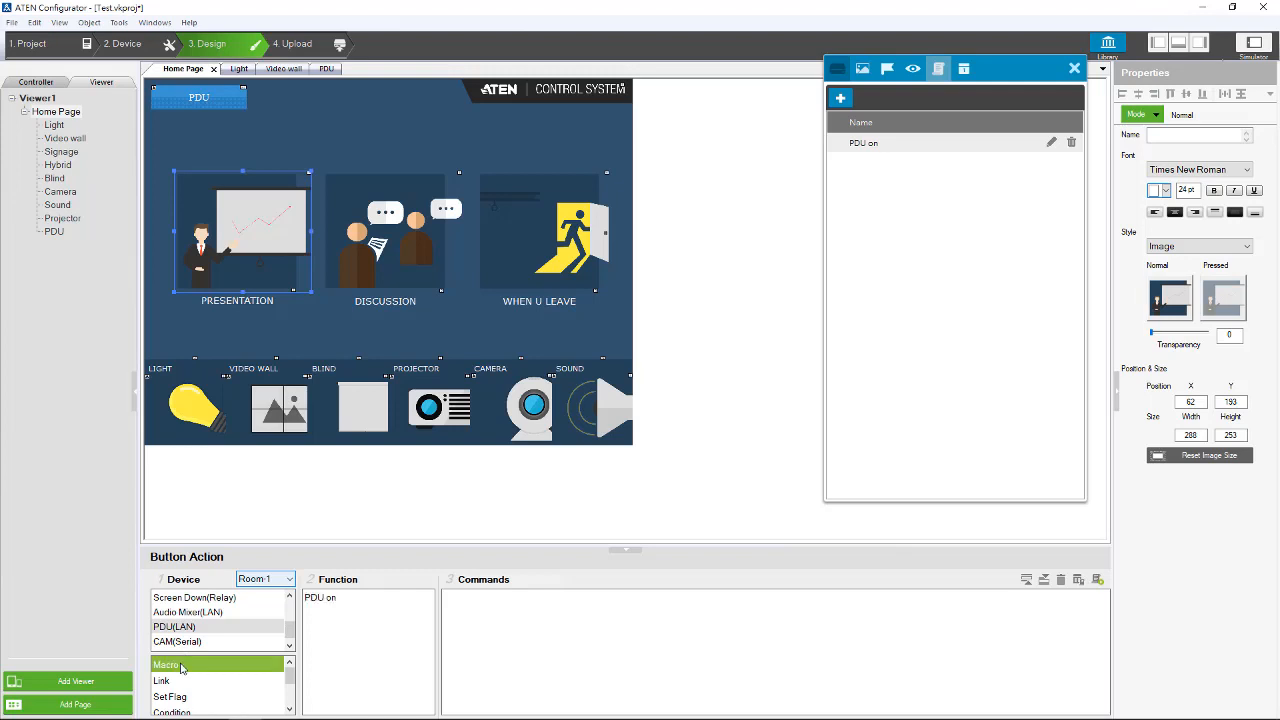
double_click(321, 599)
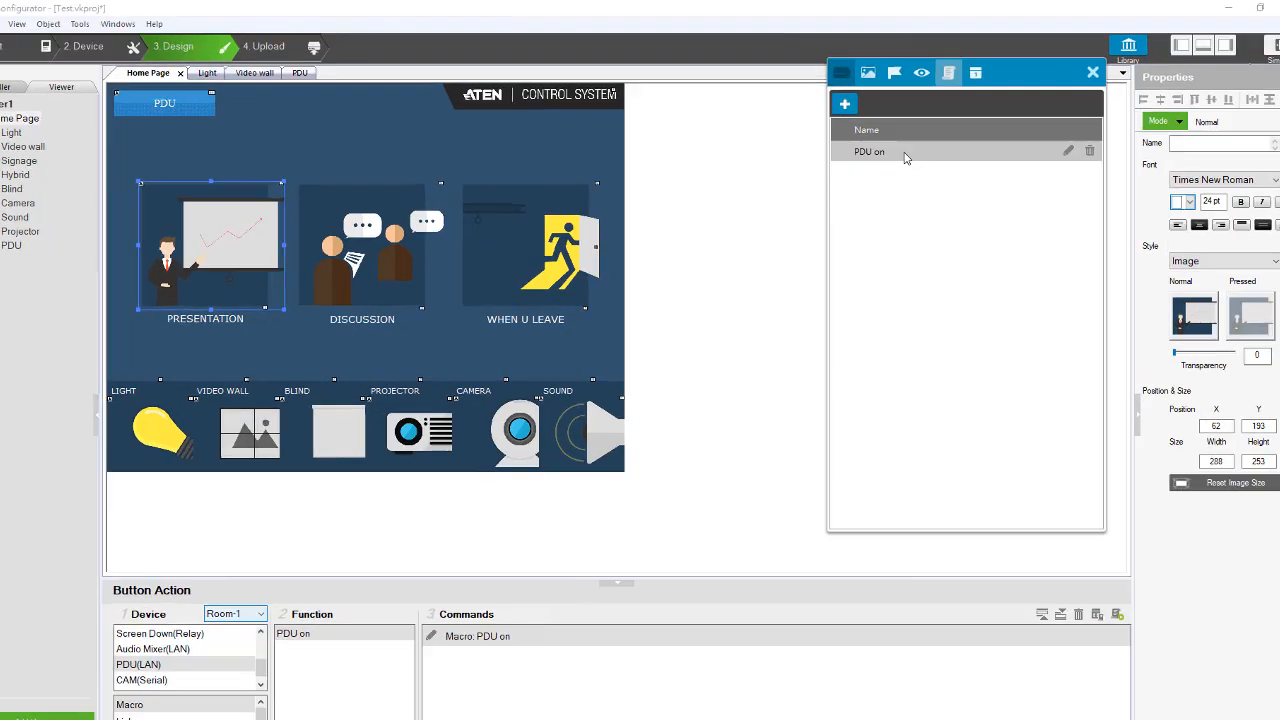
- Copy all eight outlet commands from the PDU on macro into a newly added library macro
double_click(878, 147)
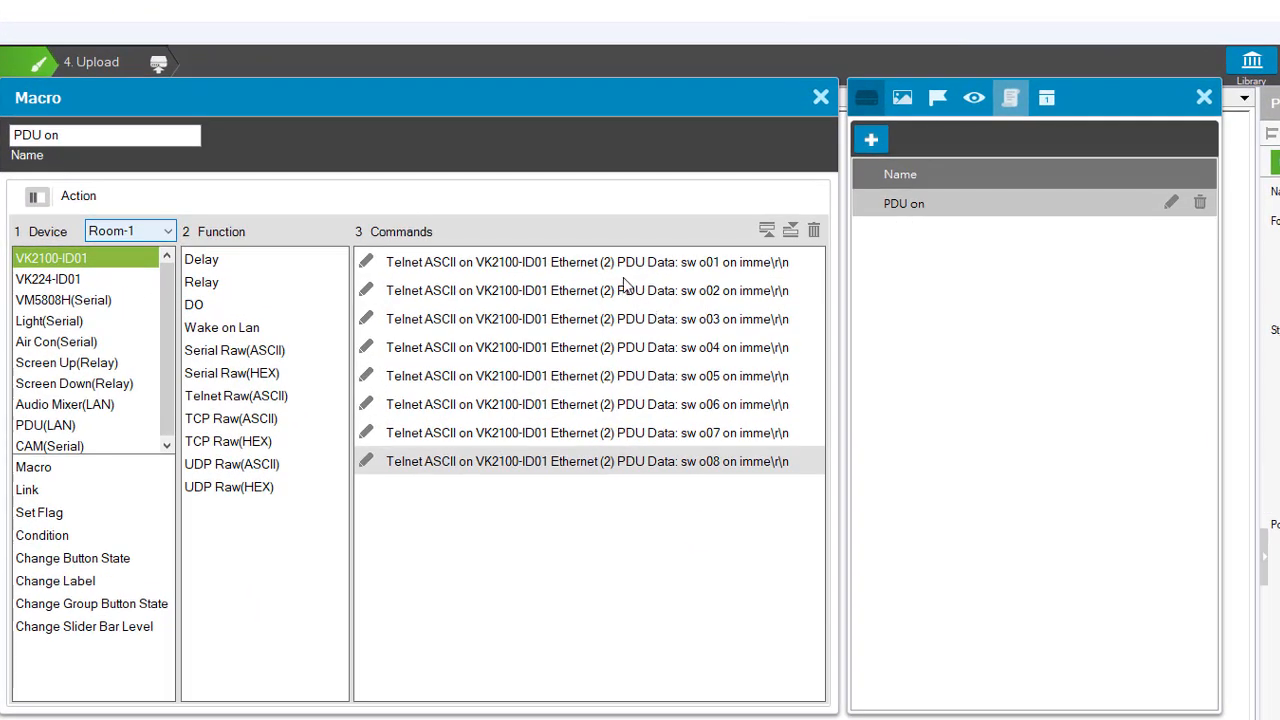
click(620, 255)
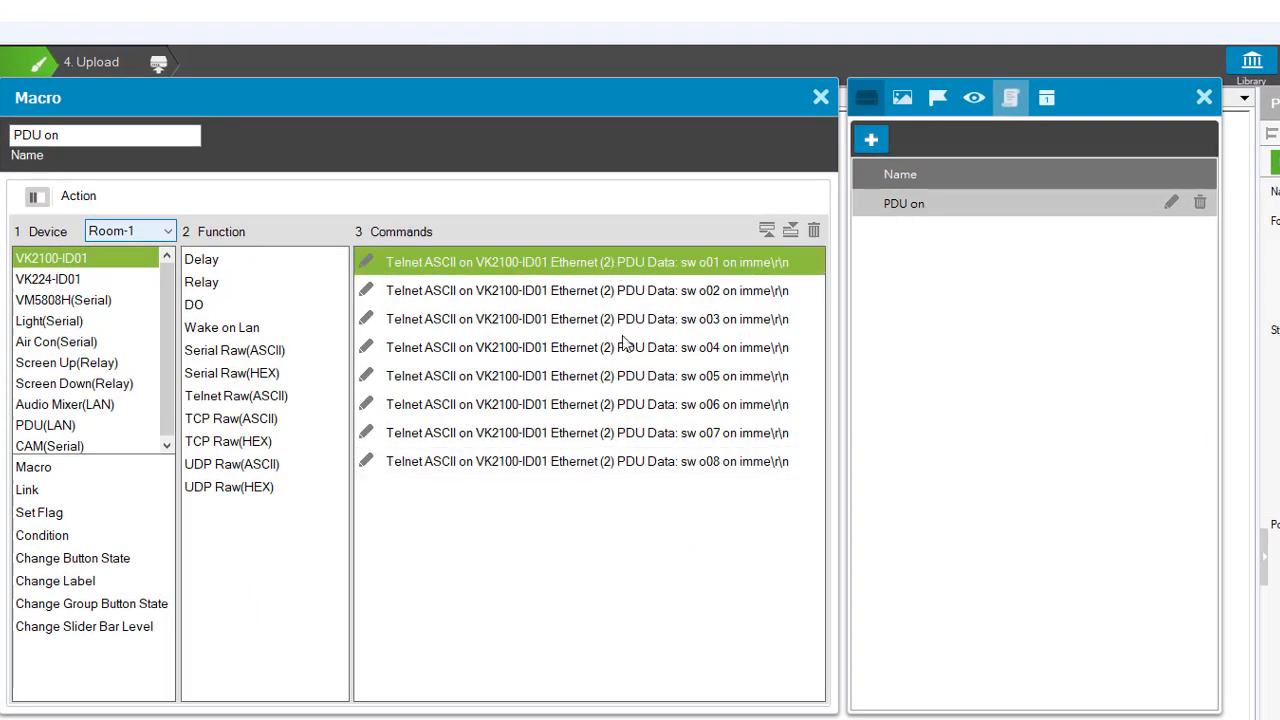
shift+click(571, 463)
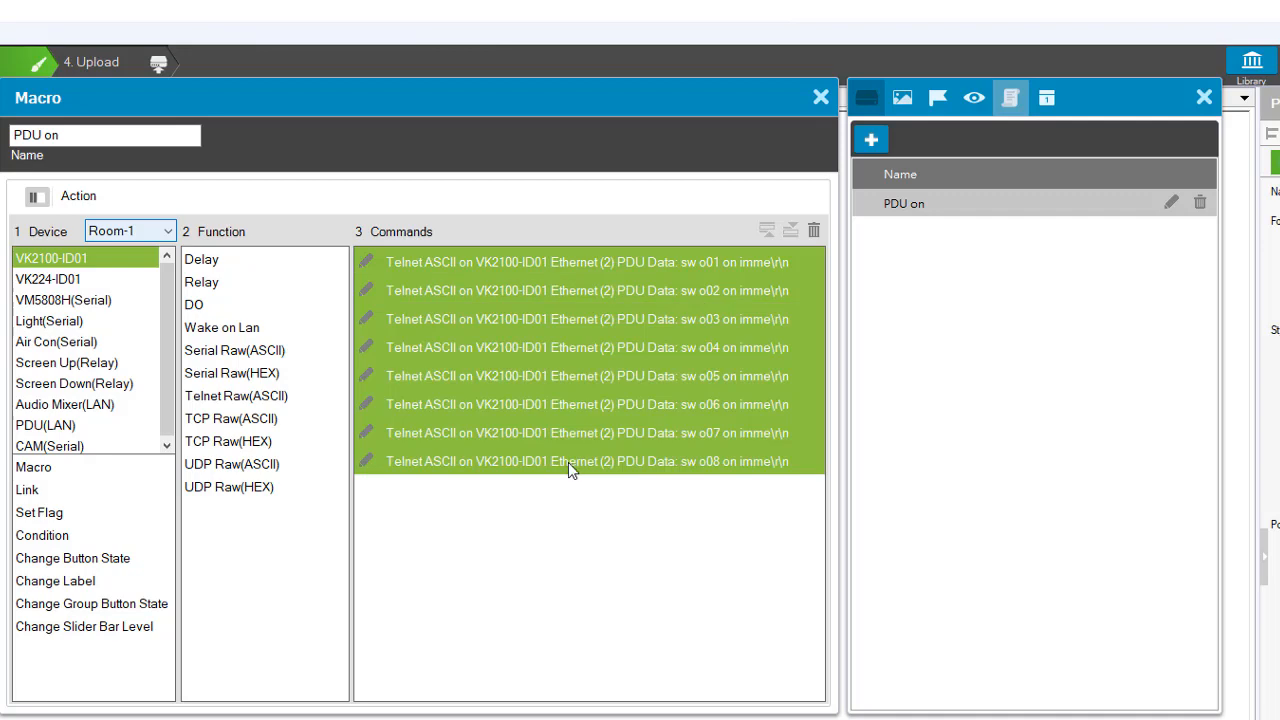
click(821, 97)
click(871, 141)
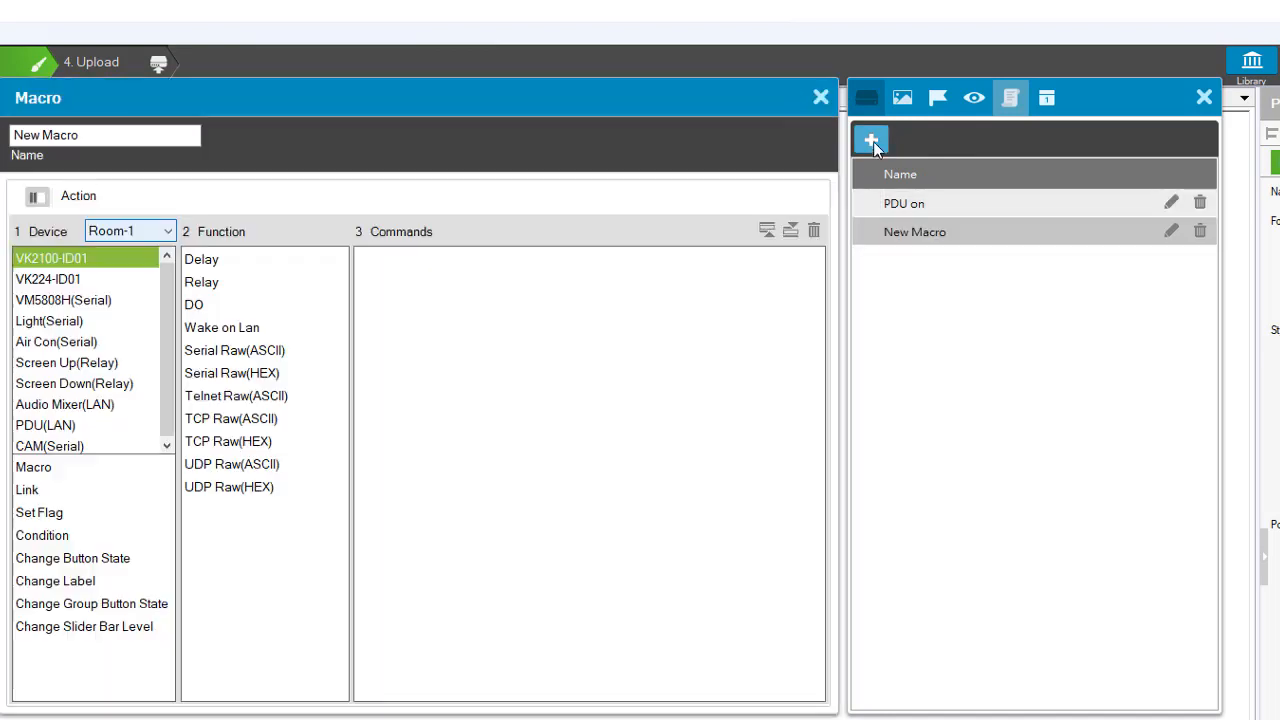
key(ctrl+v)
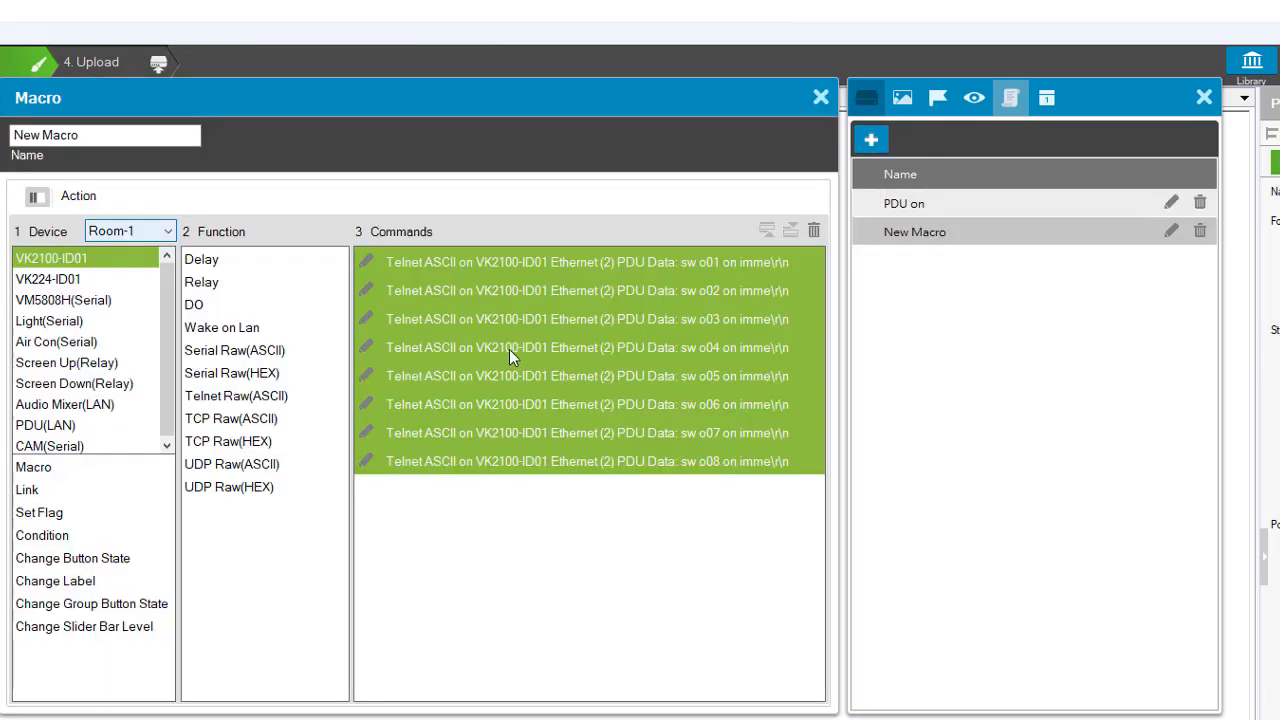
- Change on to off in the o01 and o02 outlet commands of the new macro
double_click(705, 259)
triple_click(705, 262)
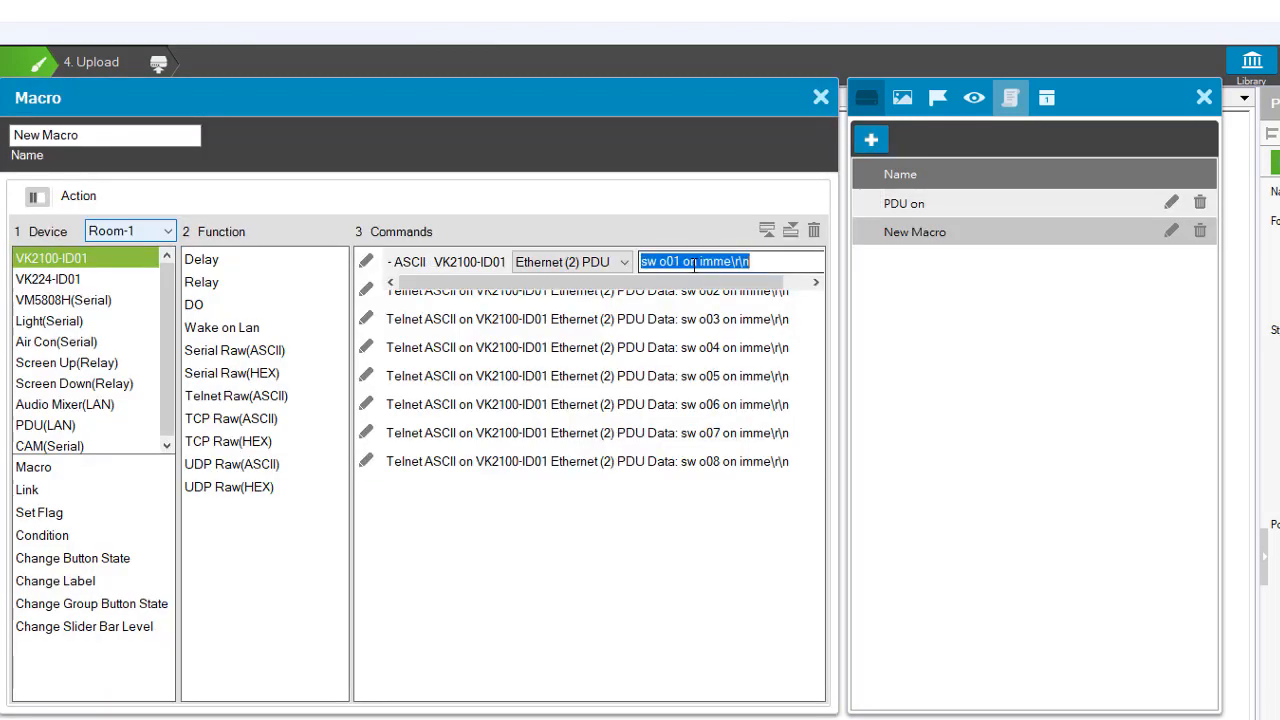
click(683, 261)
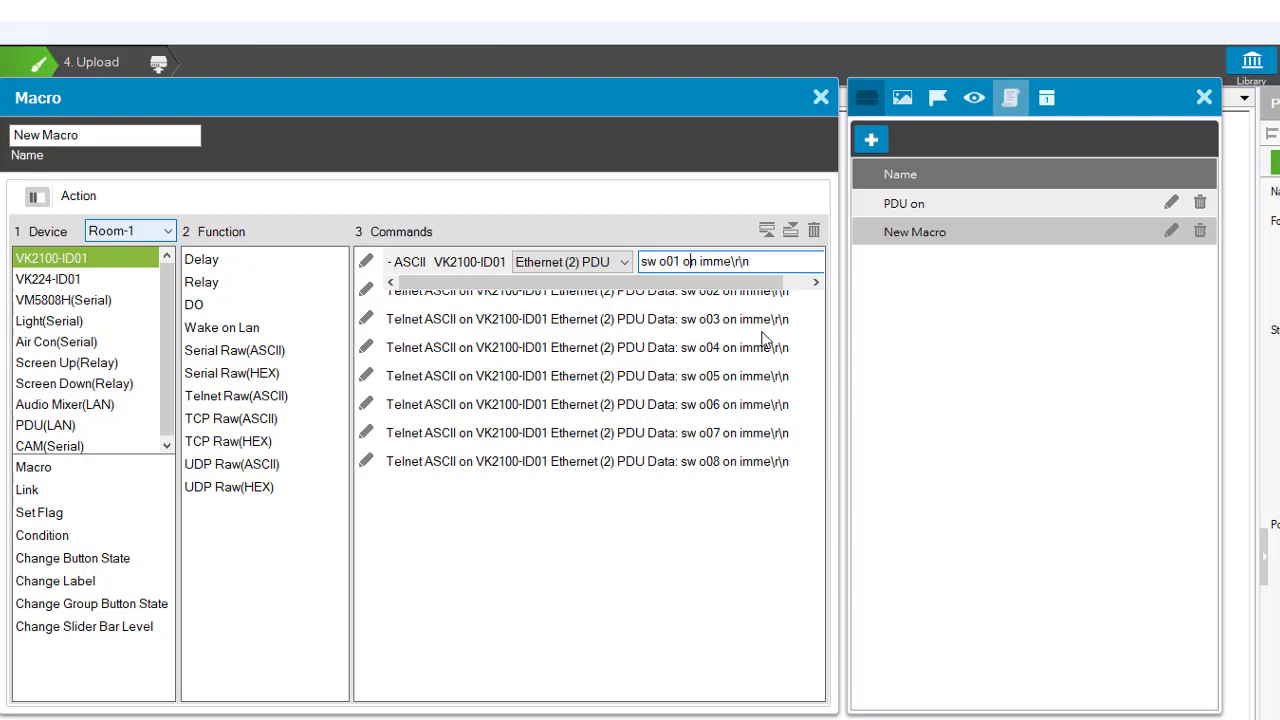
key(shift+Right)
text(ff)
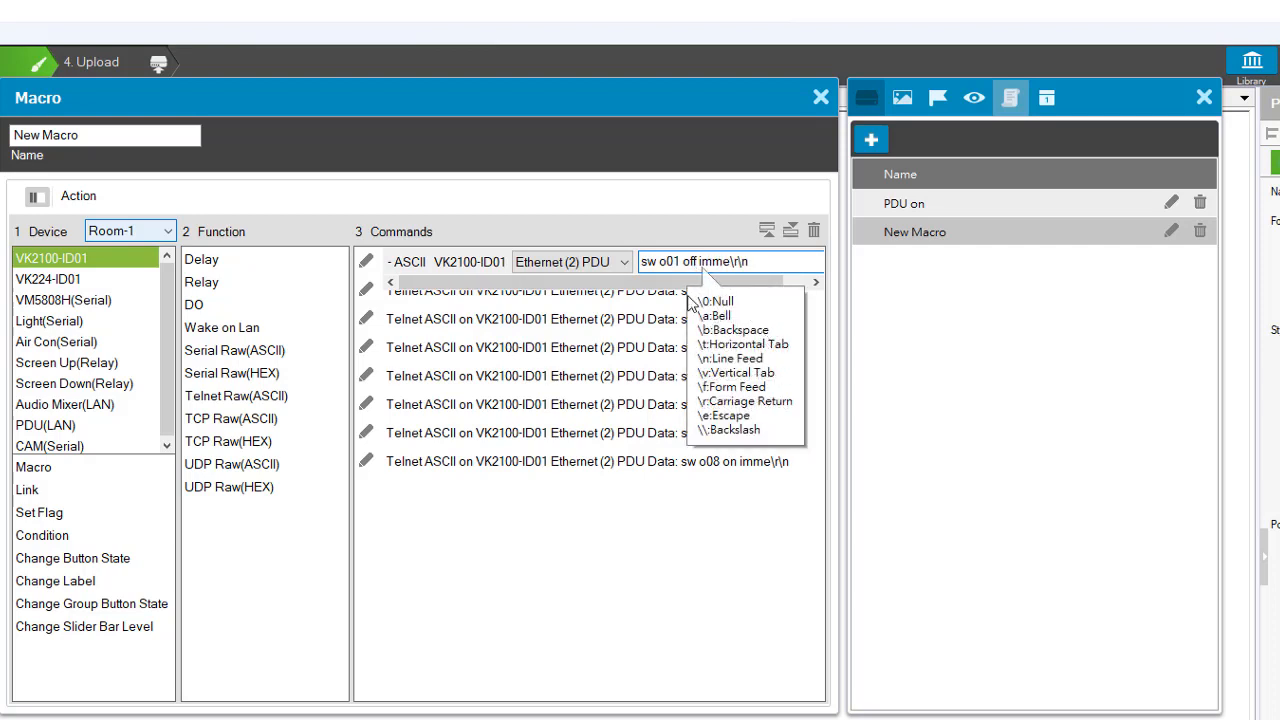
click(650, 291)
double_click(650, 300)
click(697, 291)
key(BackSpace)
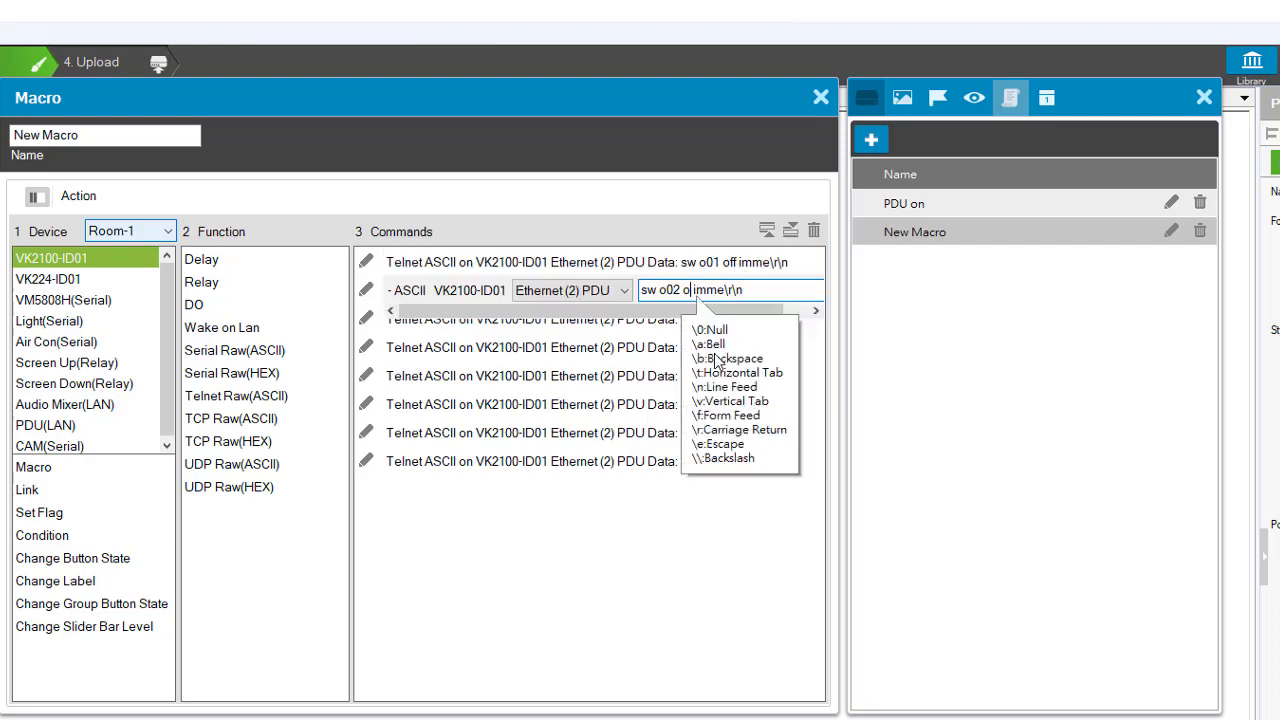
text(ff)
click(664, 352)
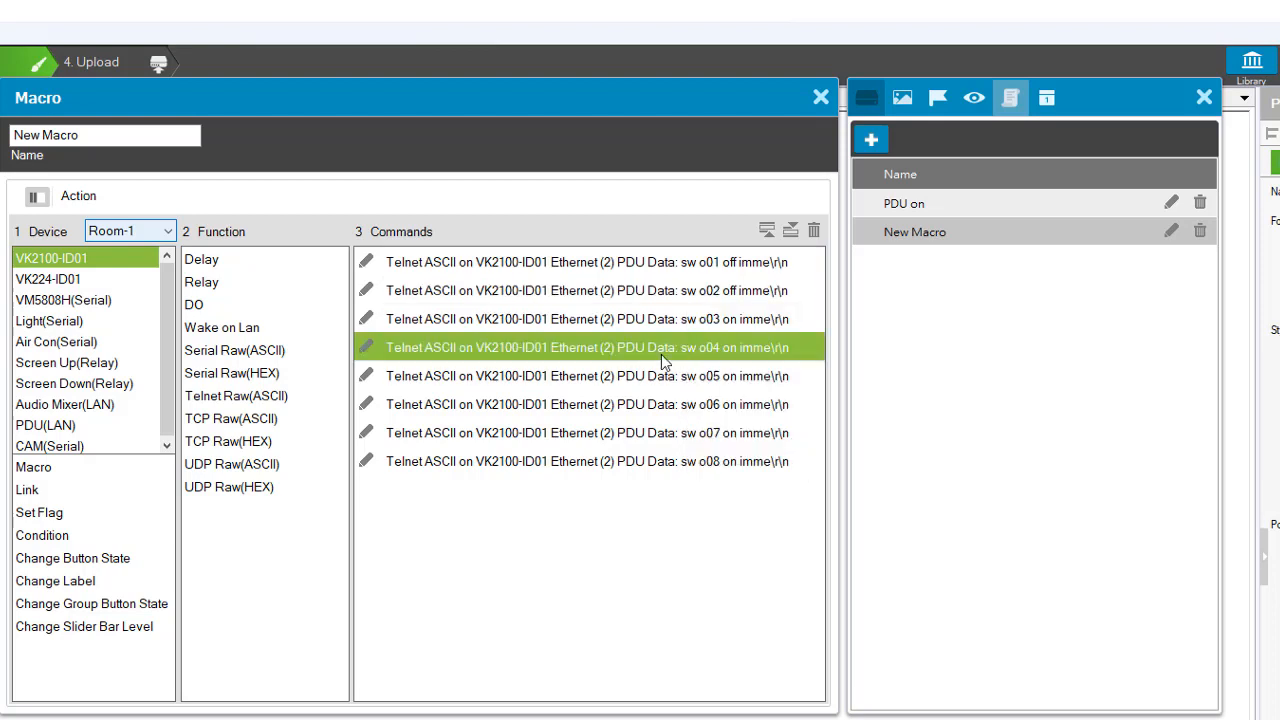
- Change on to off in the o03 and o04 outlet commands of the new macro
double_click(697, 320)
click(697, 320)
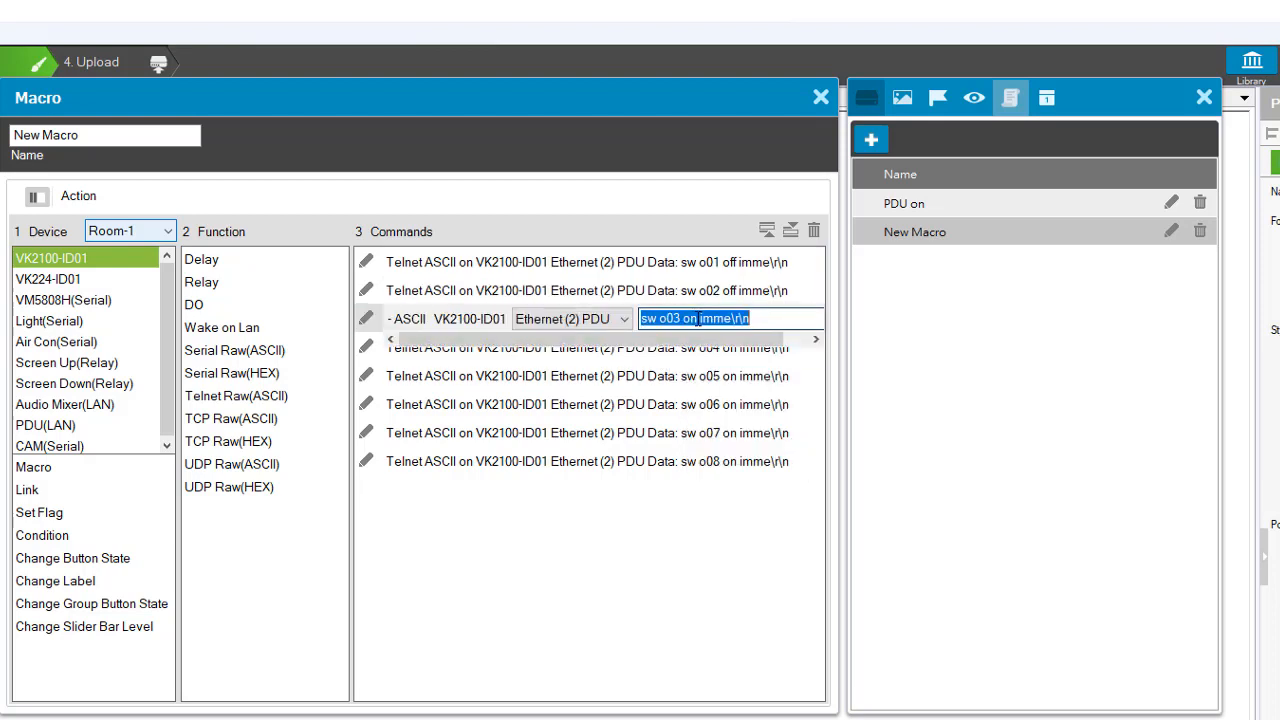
double_click(697, 320)
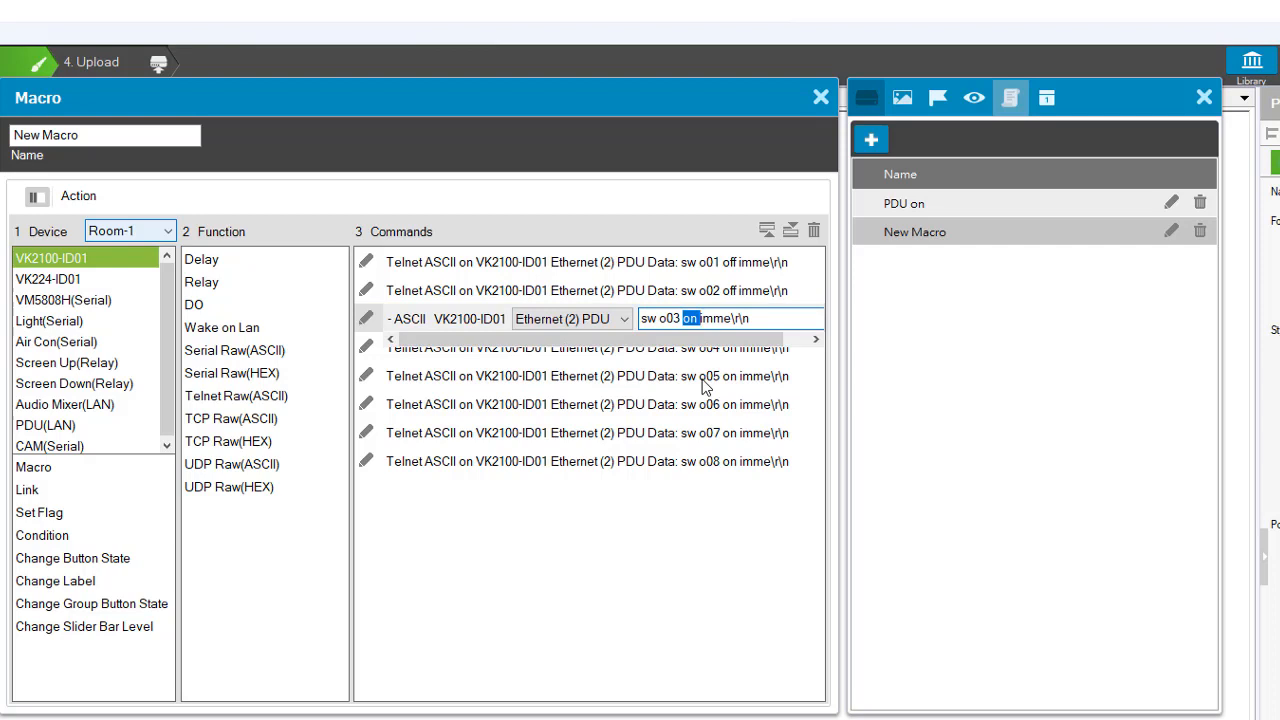
key(BackSpace)
text(off)
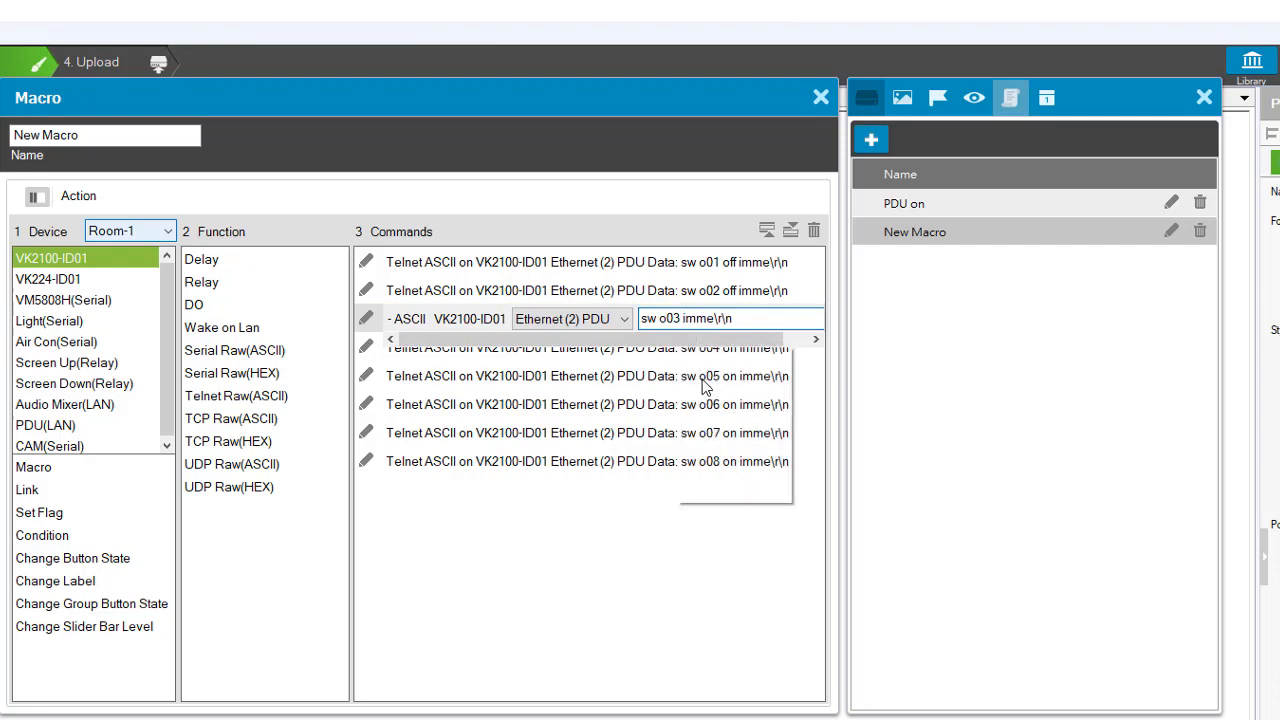
click(606, 350)
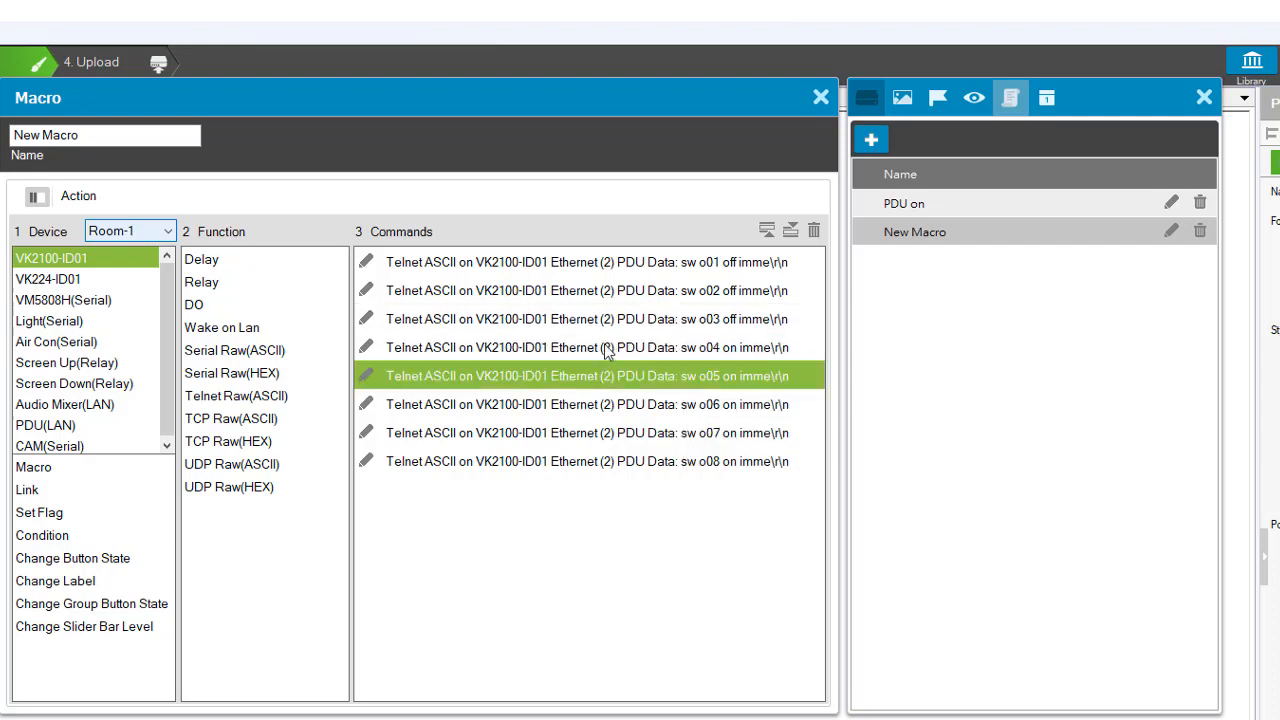
click(624, 348)
click(688, 346)
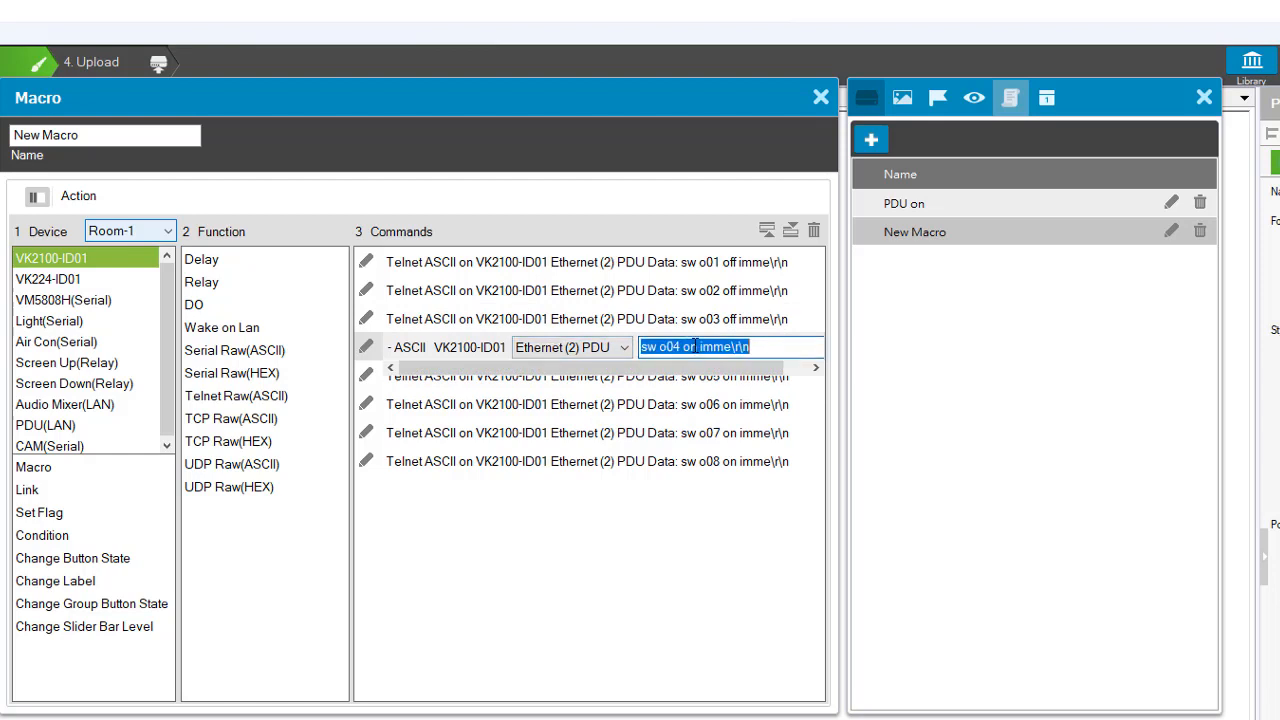
click(689, 346)
key(shift+Right)
text(ff)
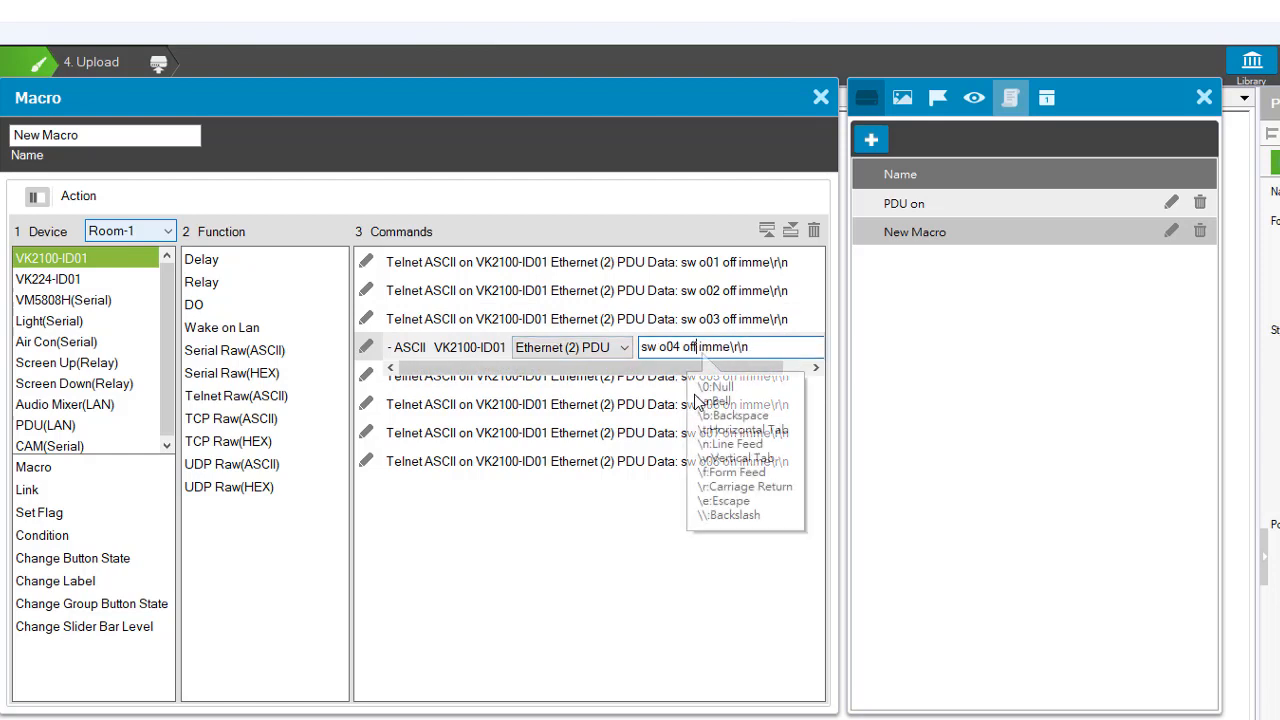
click(617, 406)
- Change on to off in the o05 outlet command of the new macro
click(606, 375)
click(660, 375)
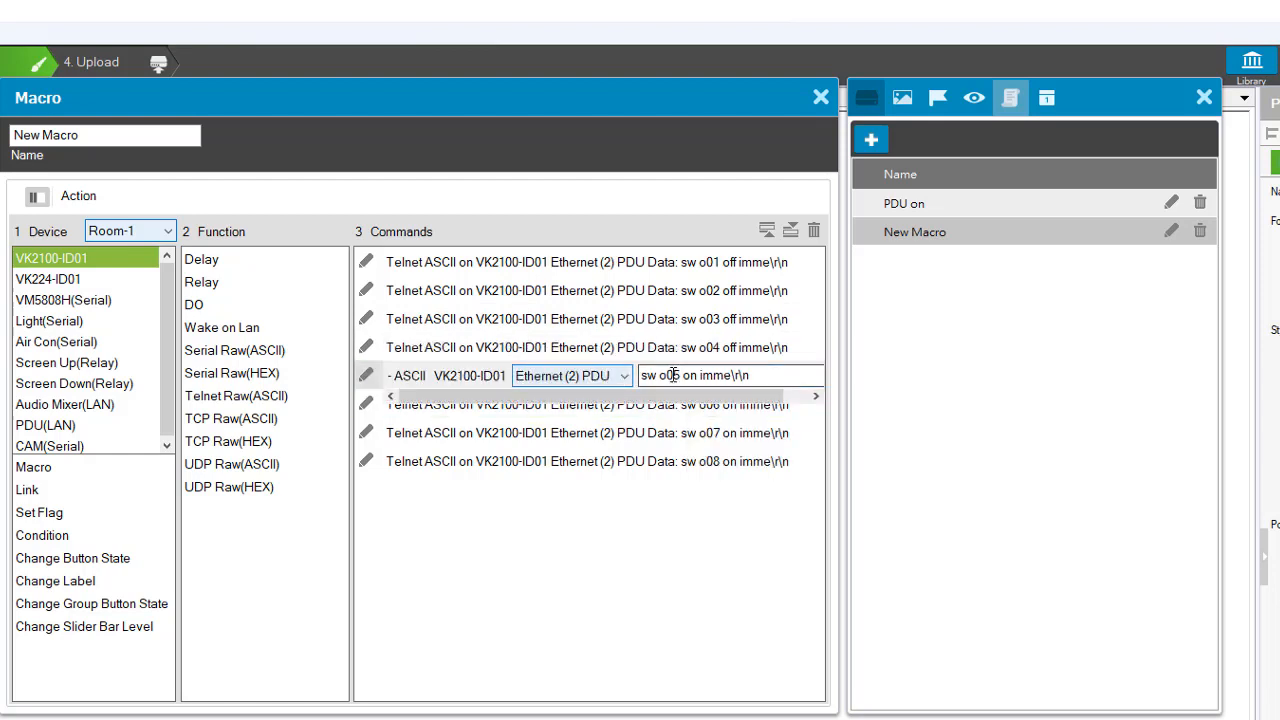
click(690, 375)
double_click(690, 375)
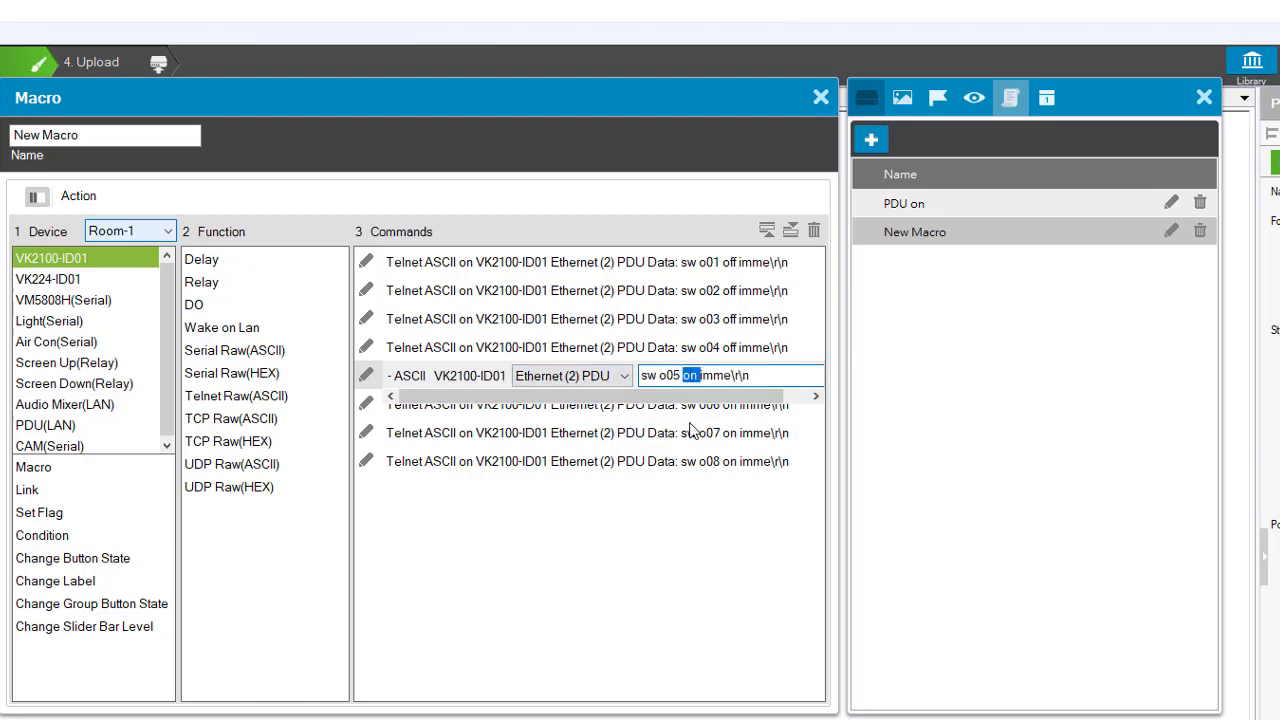
text(off)
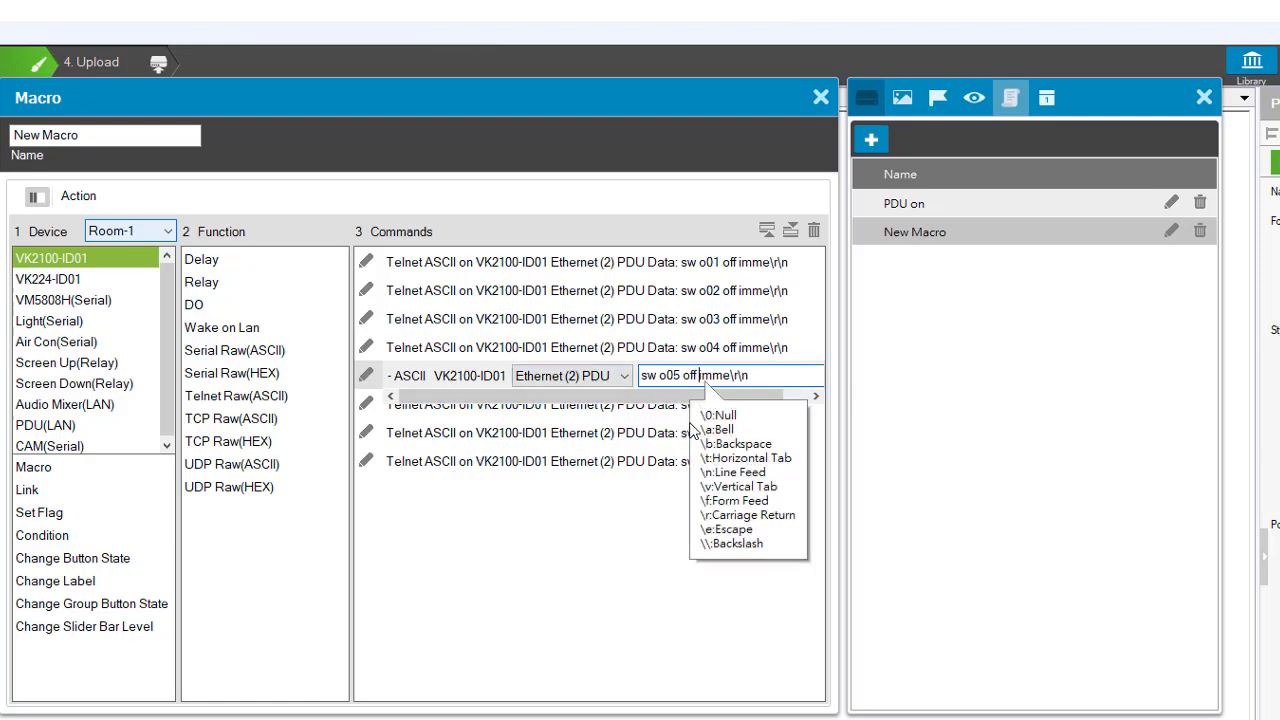
click(652, 430)
- Change on to off in the o06 outlet command of the new macro
double_click(647, 404)
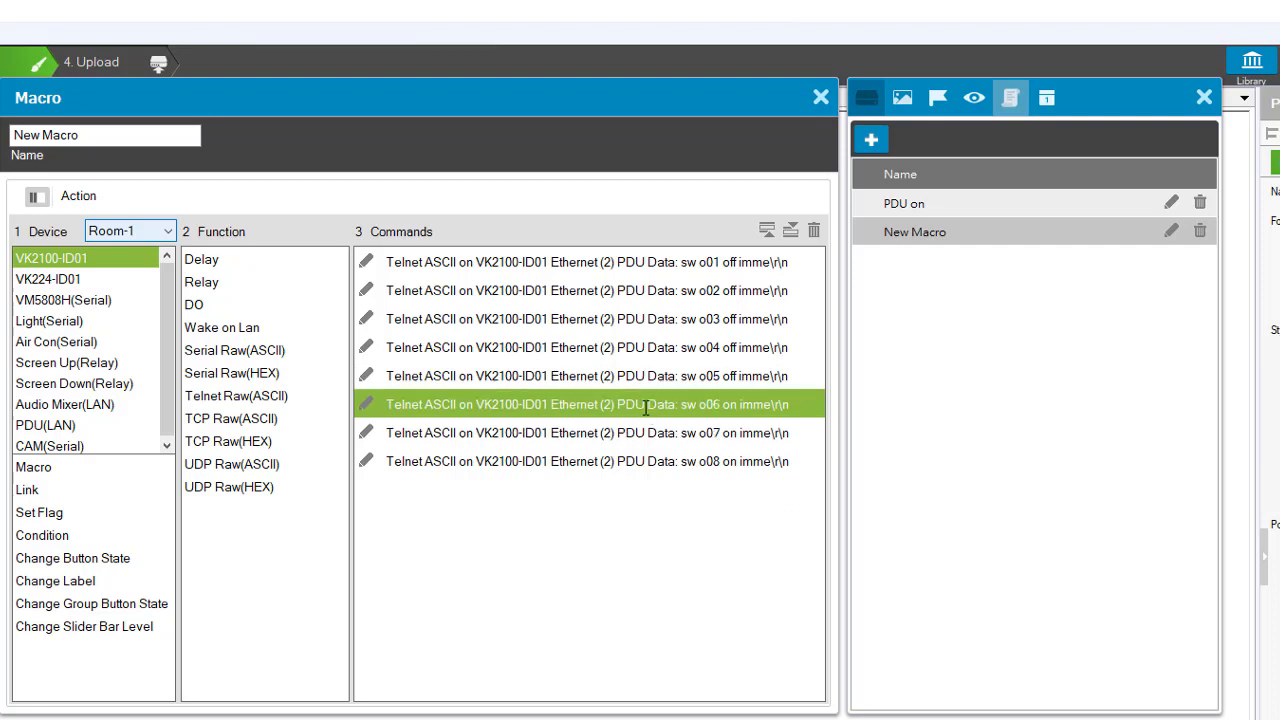
click(692, 404)
click(697, 404)
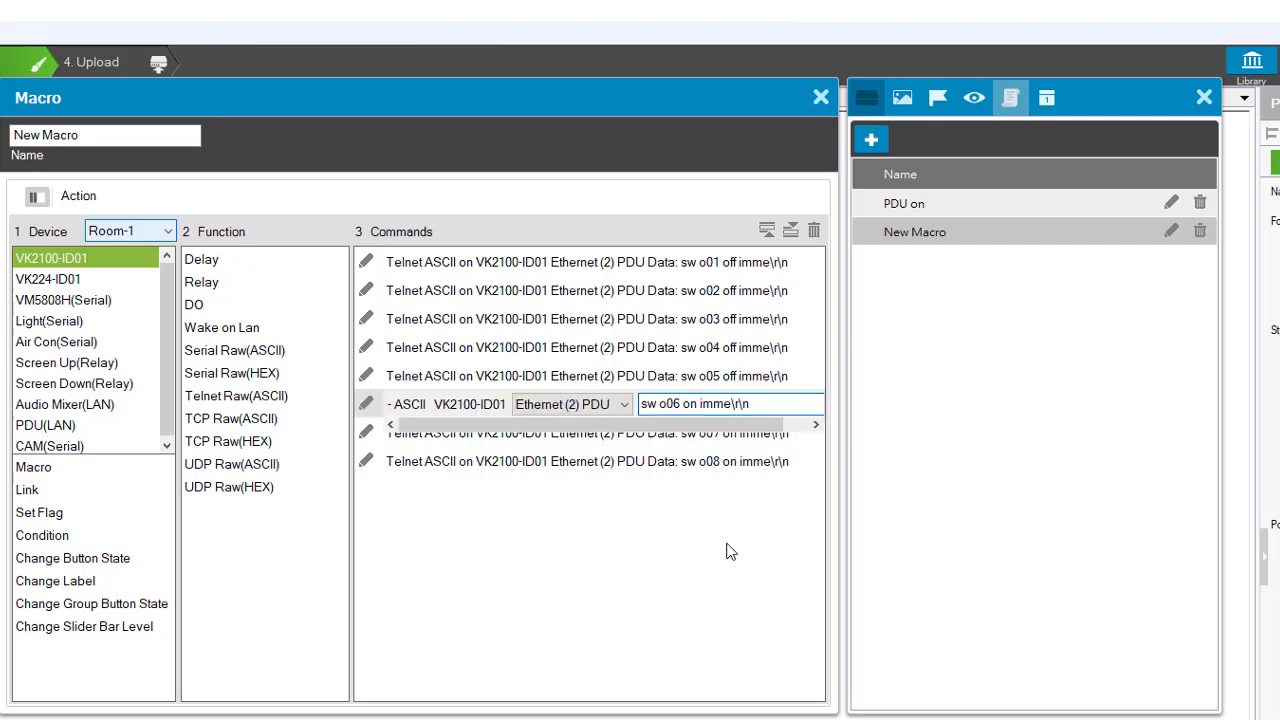
key(BackSpace)
key(BackSpace)
text(off)
click(542, 514)
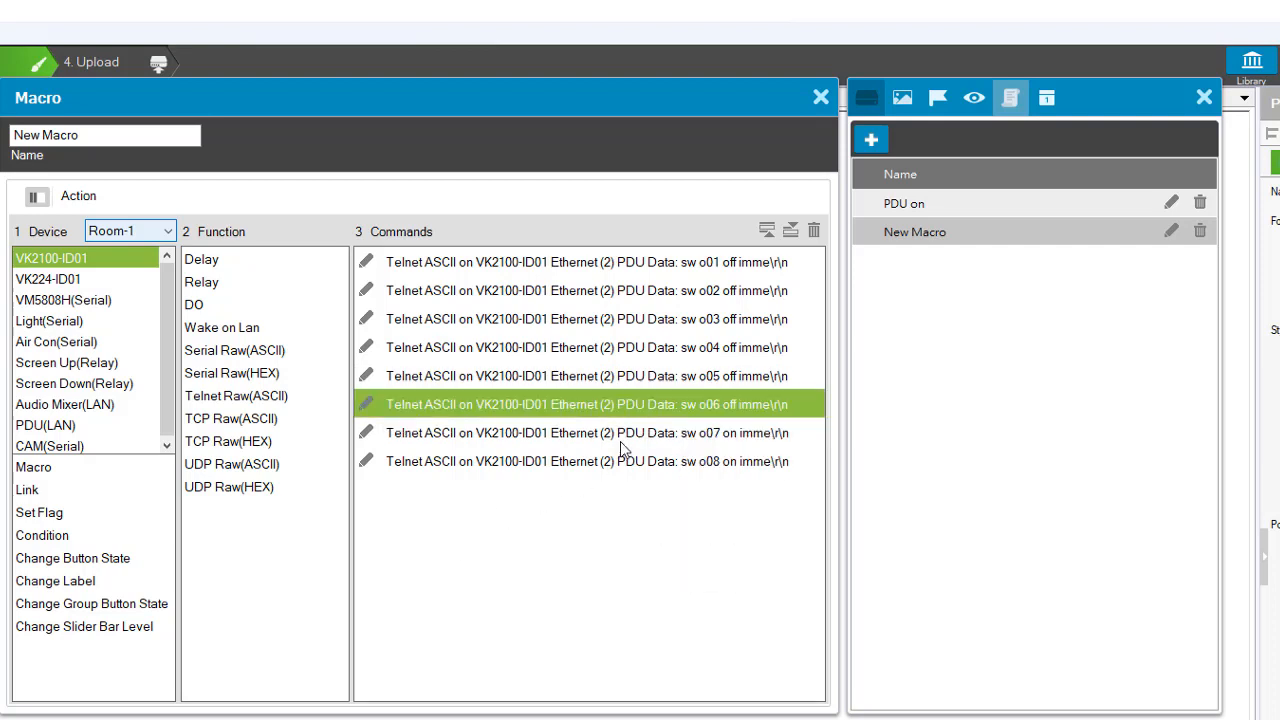
- Change on to off in the o07 outlet command of the new macro
double_click(628, 433)
click(693, 437)
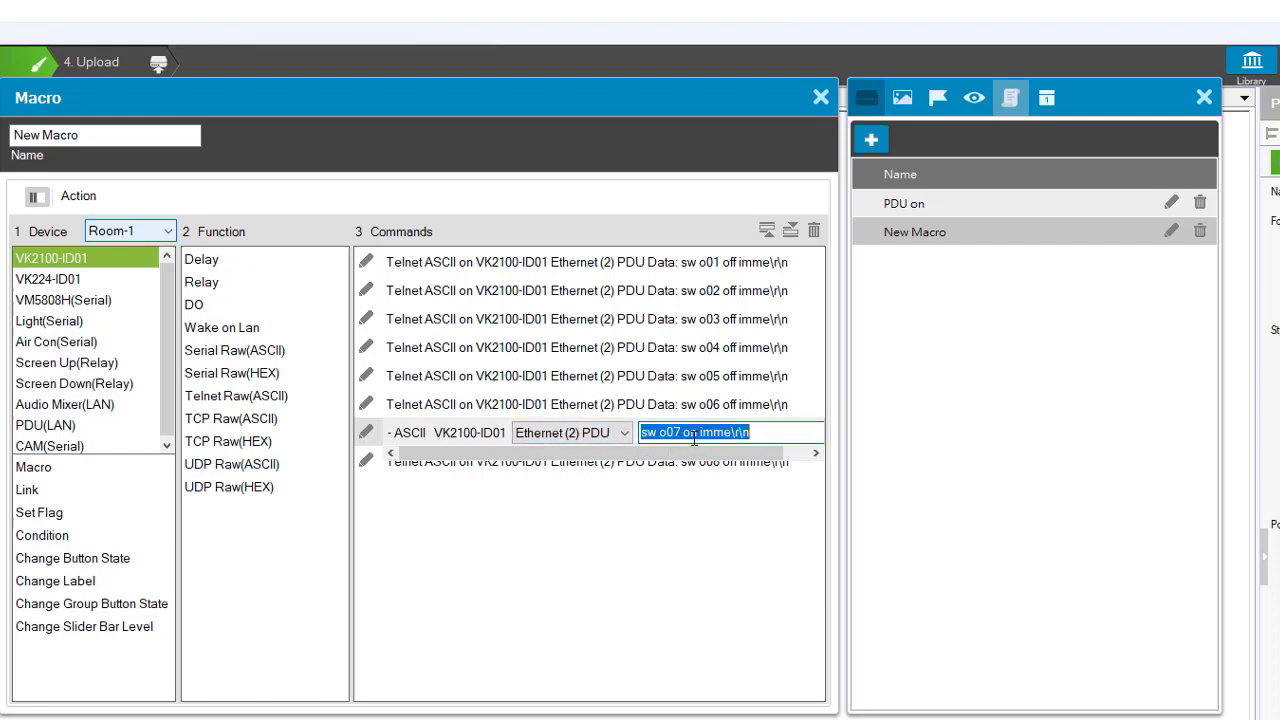
drag(690, 437, 698, 439)
text(ff)
click(622, 524)
- Change on to off in the o08 outlet command of the new macro
double_click(680, 461)
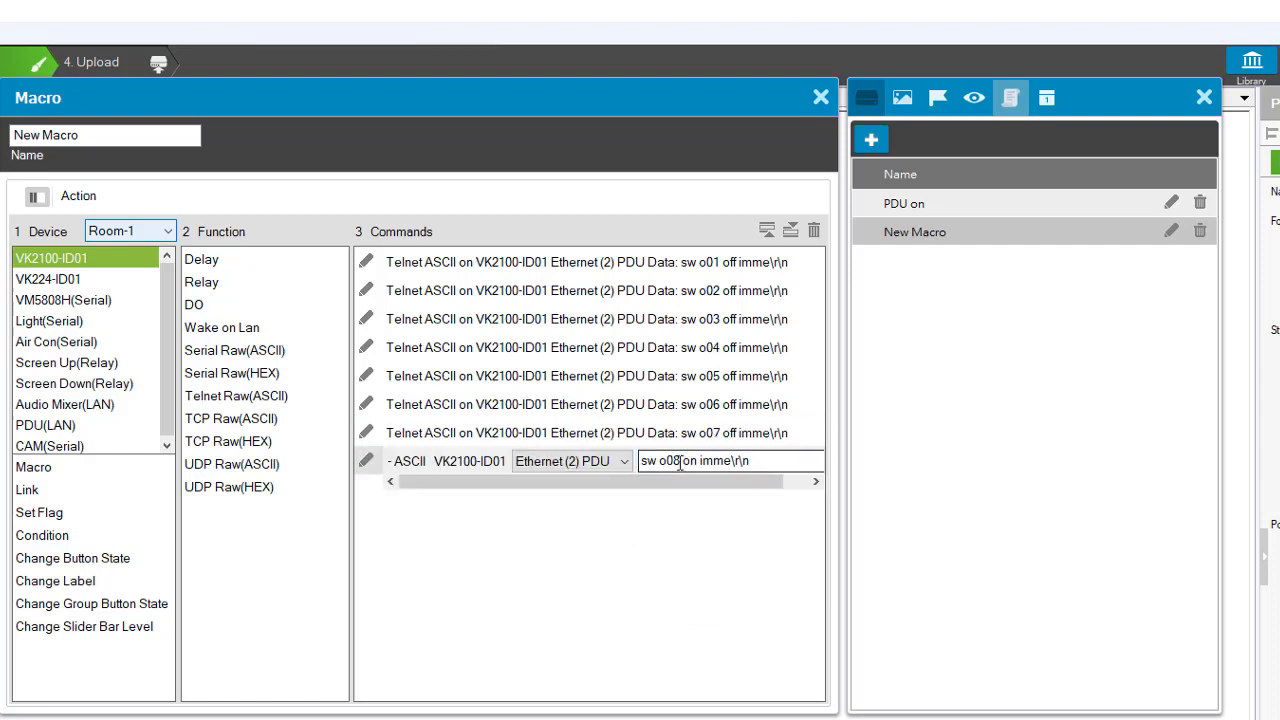
click(686, 461)
click(691, 461)
key(shift+Right)
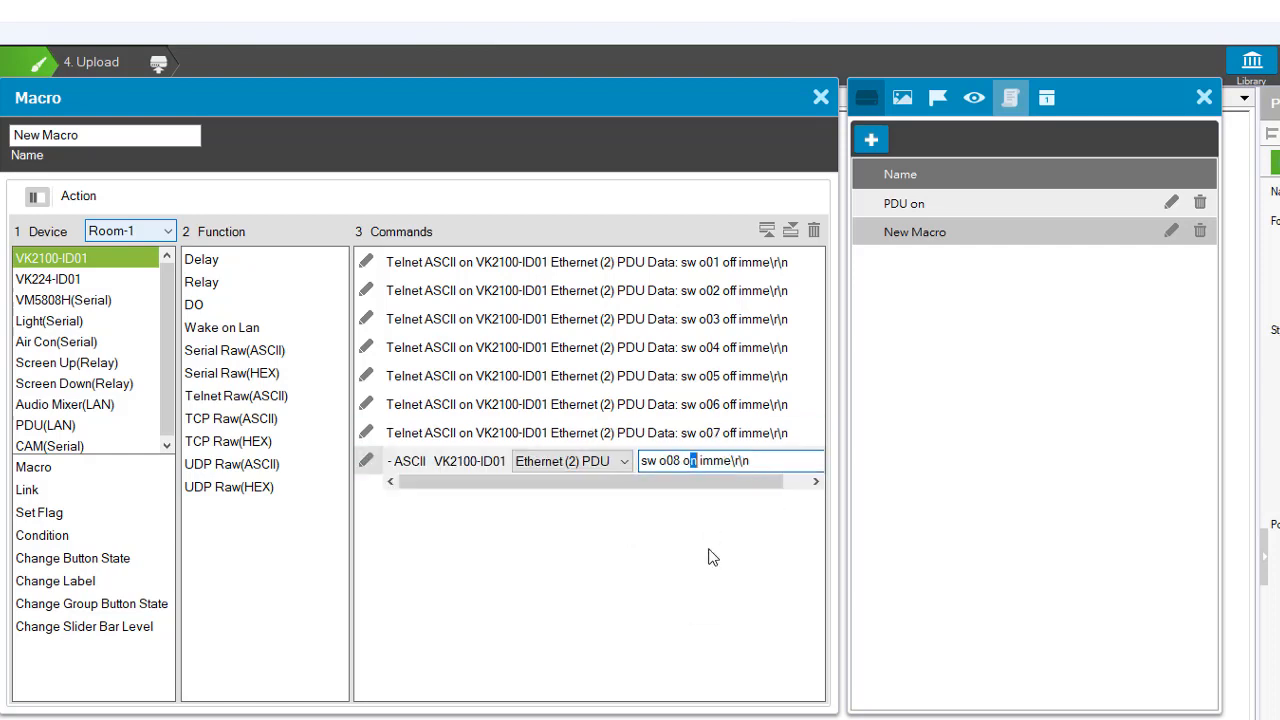
text(ff)
click(492, 517)
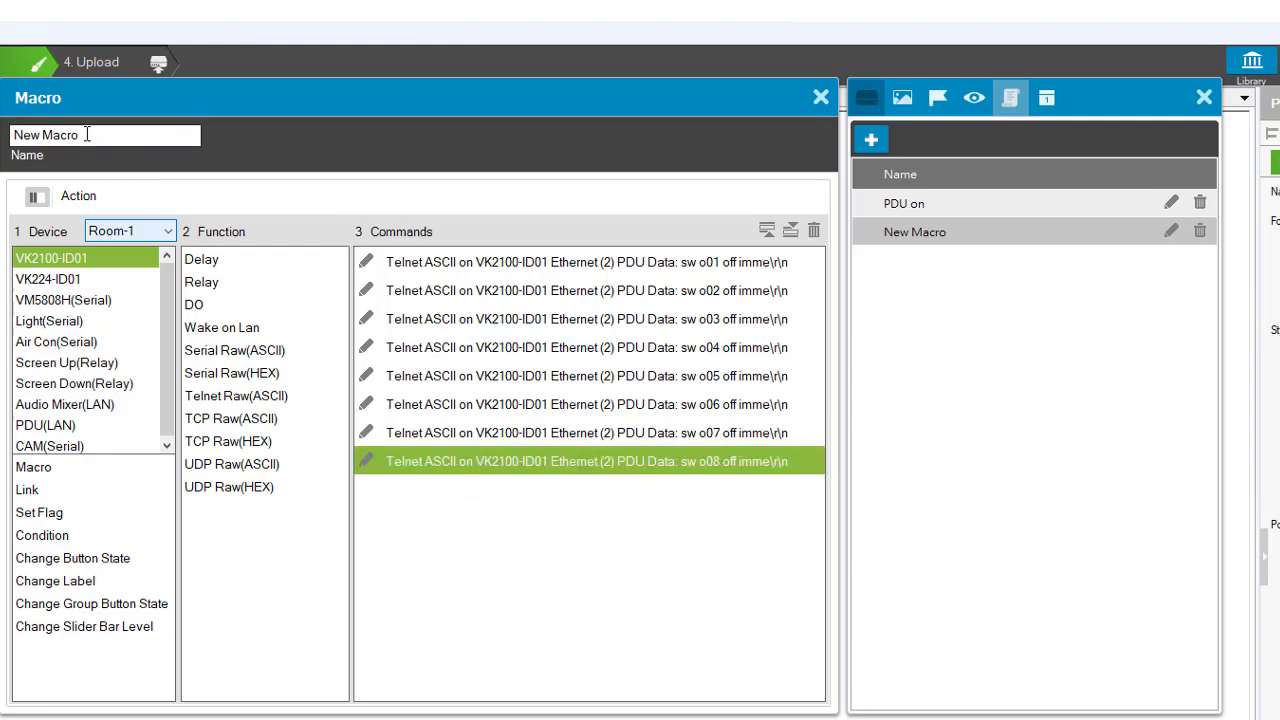
- Rename the new macro as PDU off and close its editor
drag(89, 134, 3, 128)
text(P)
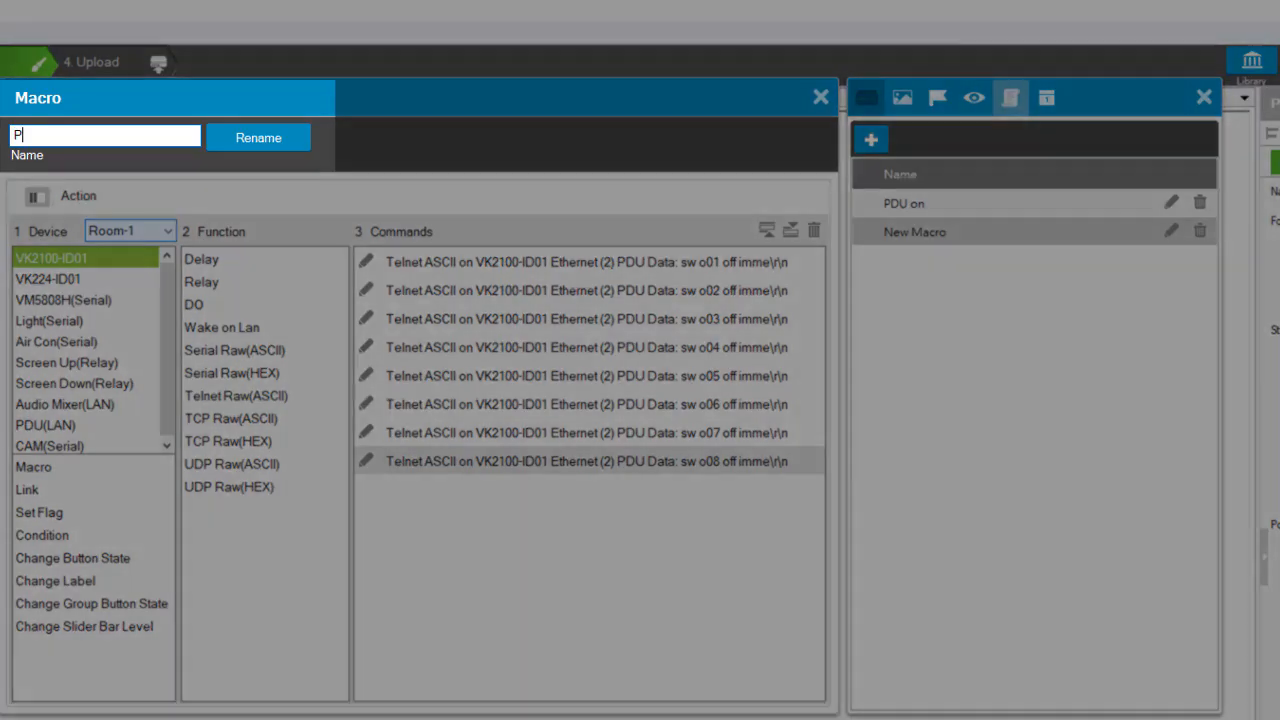
text(DU off)
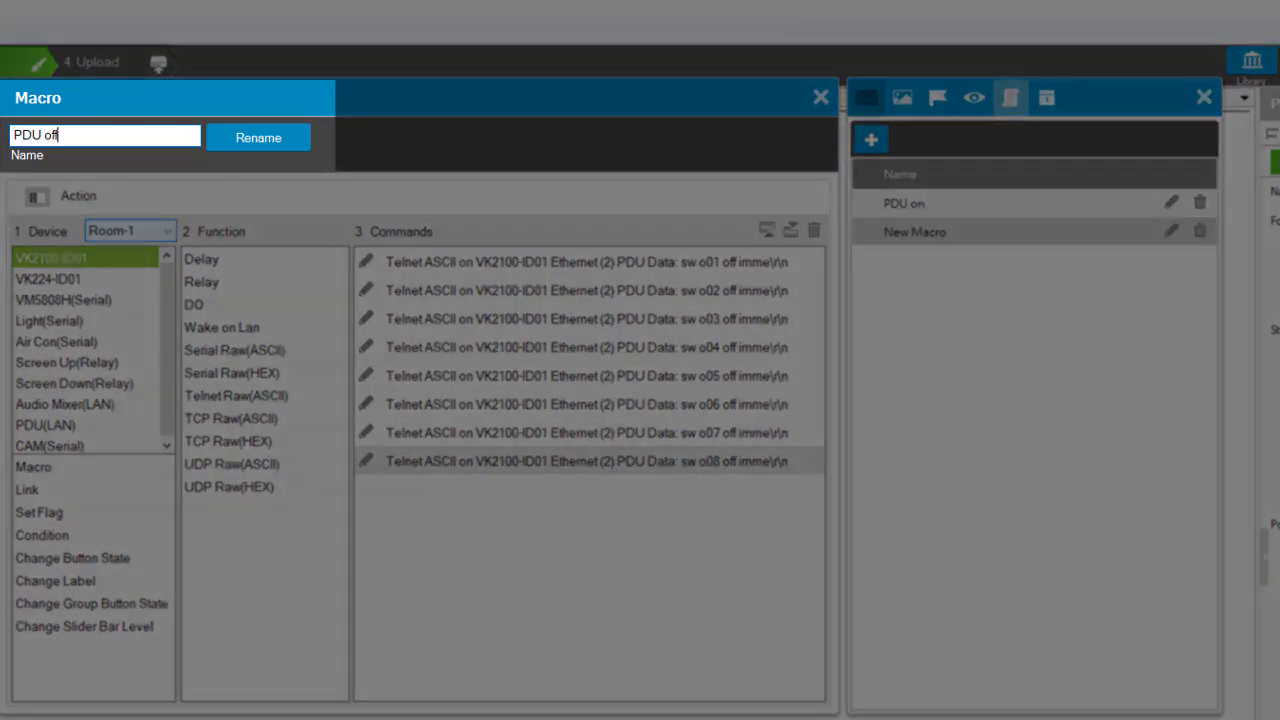
click(228, 132)
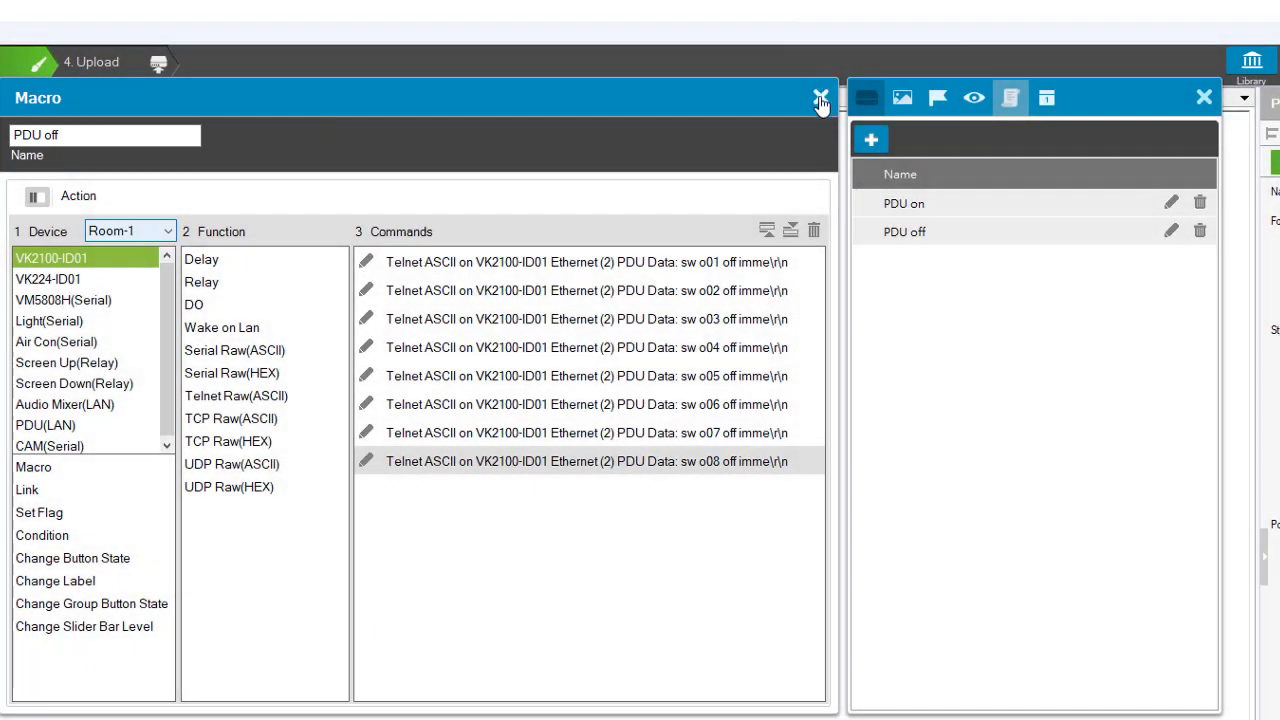
click(820, 101)
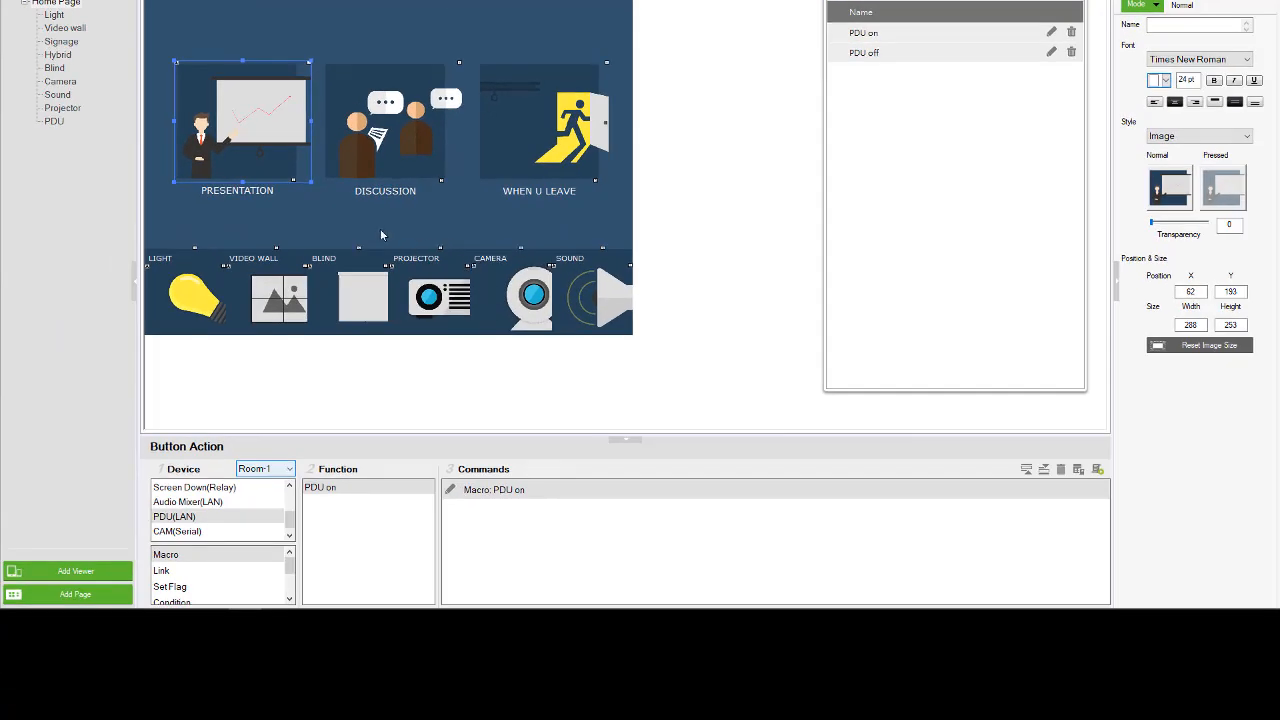
- Assign the PDU off macro to the When U Leave button on the Home Page and close the library
click(555, 145)
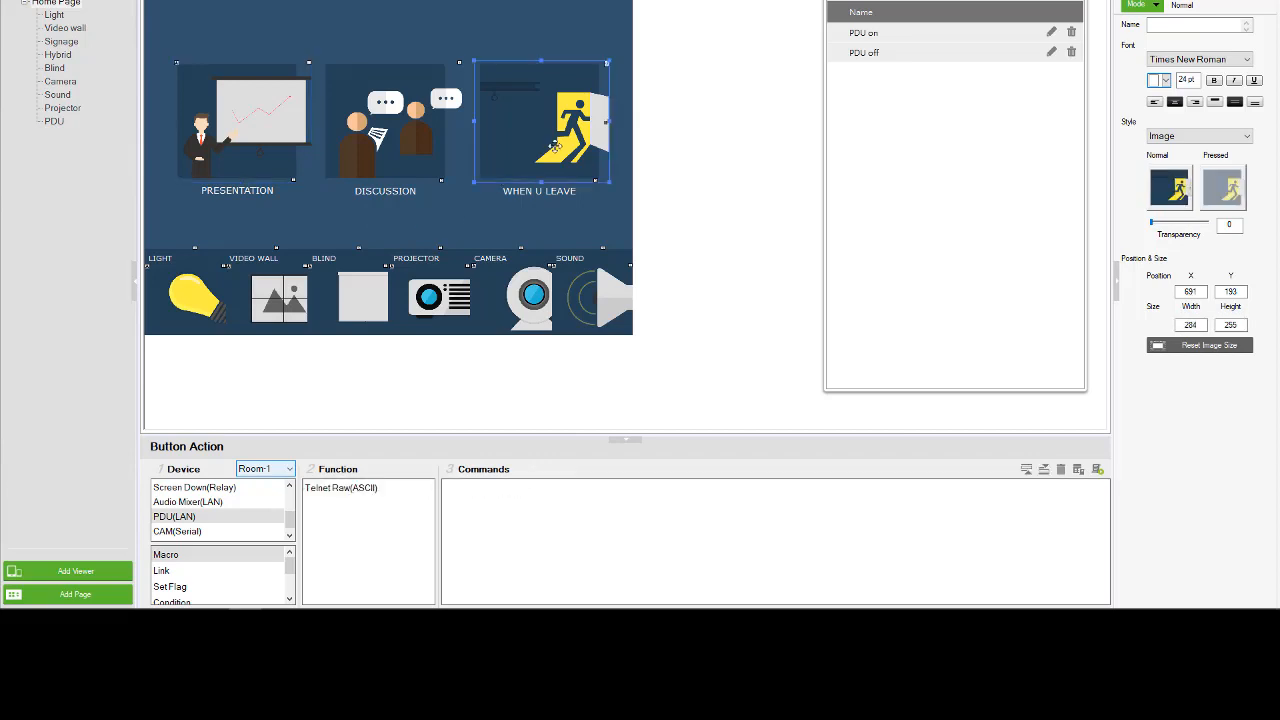
click(176, 557)
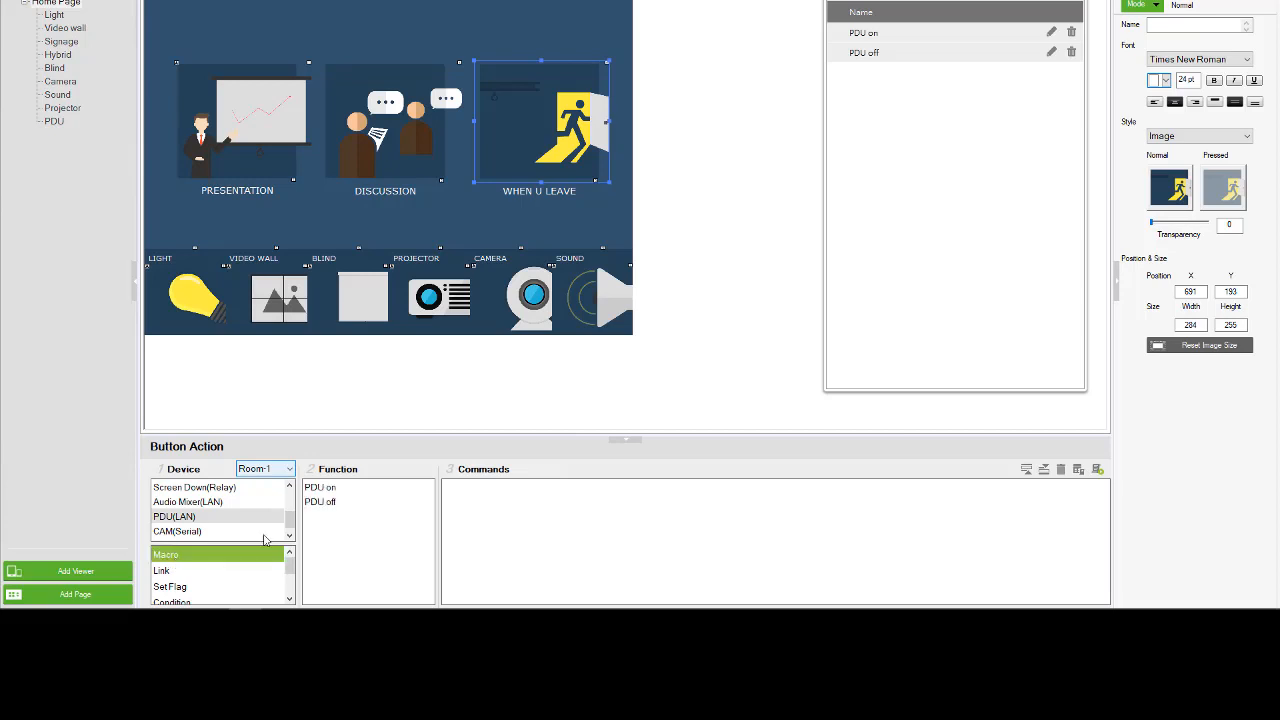
click(320, 503)
double_click(320, 502)
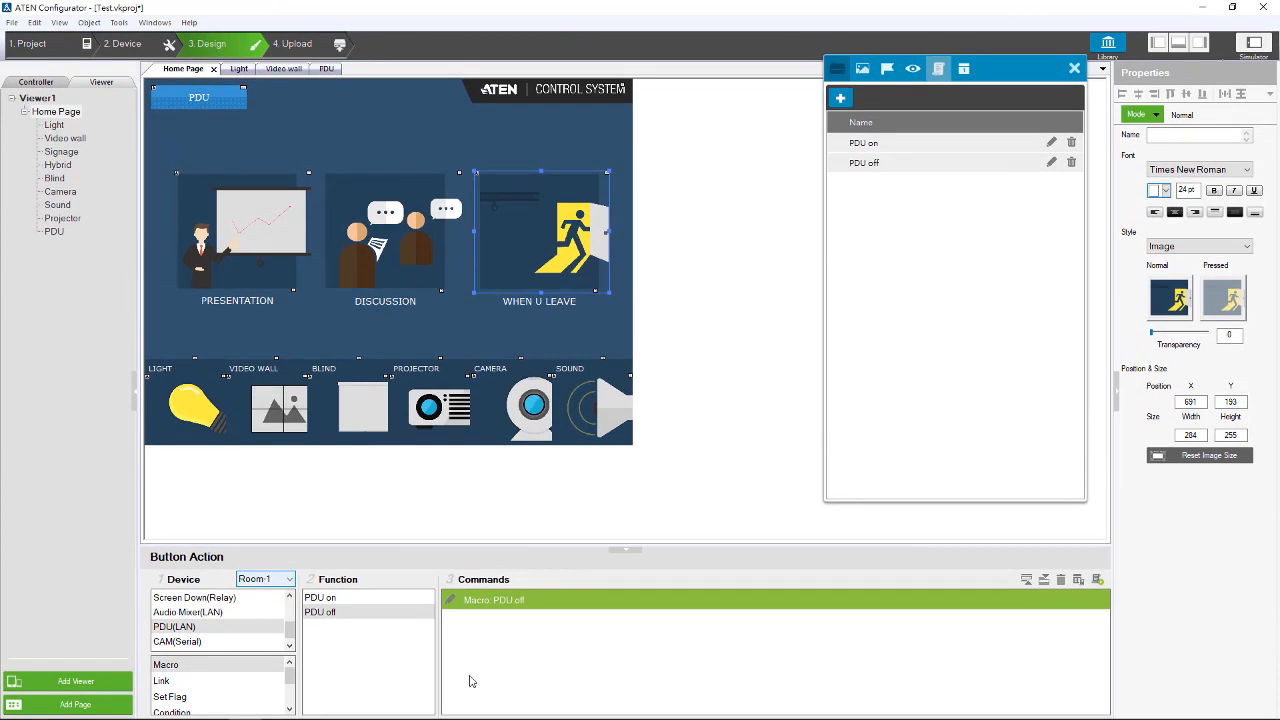
click(1074, 68)
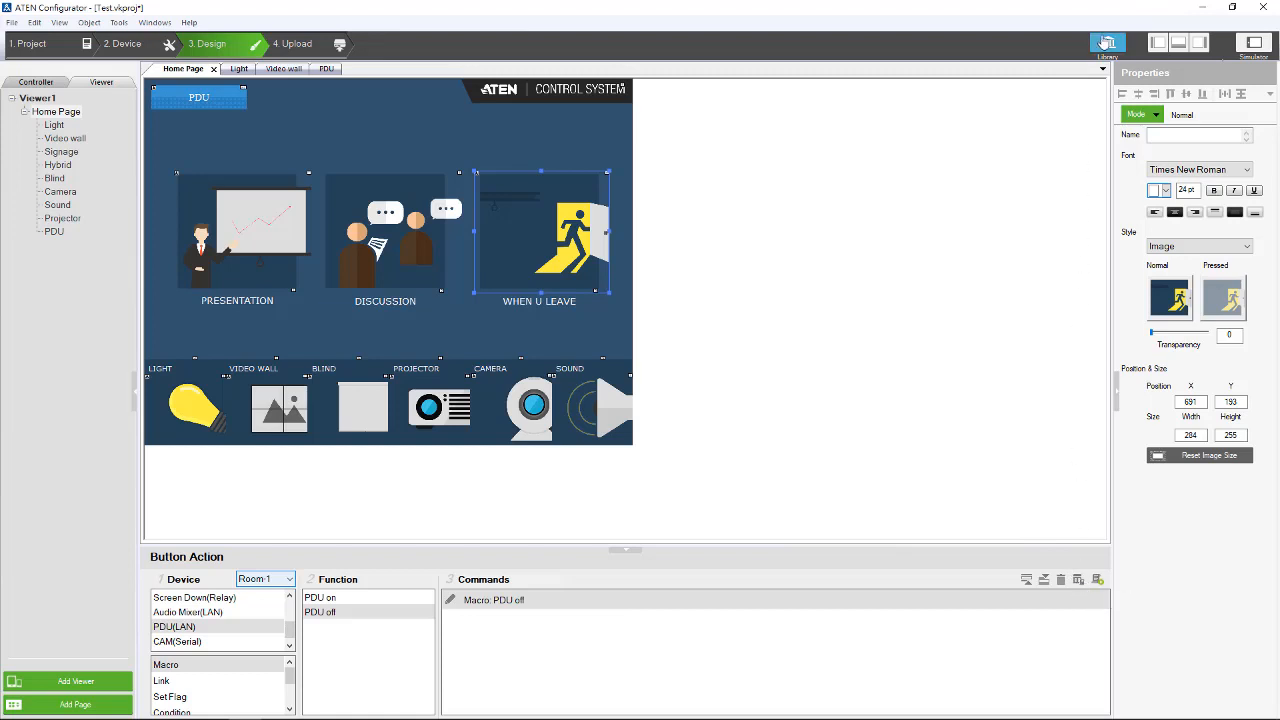
- Review the PDU on macro's commands in the library and list the macros available for the When U Leave button
click(1106, 42)
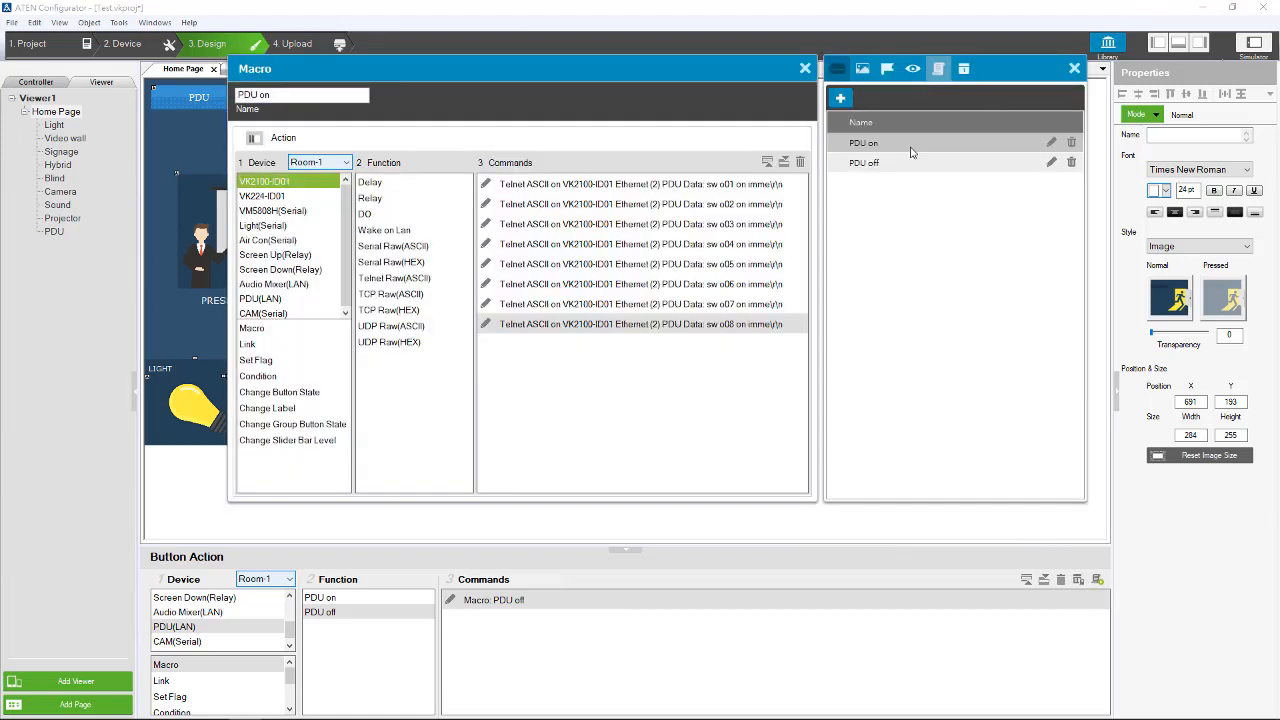
click(1074, 68)
click(805, 70)
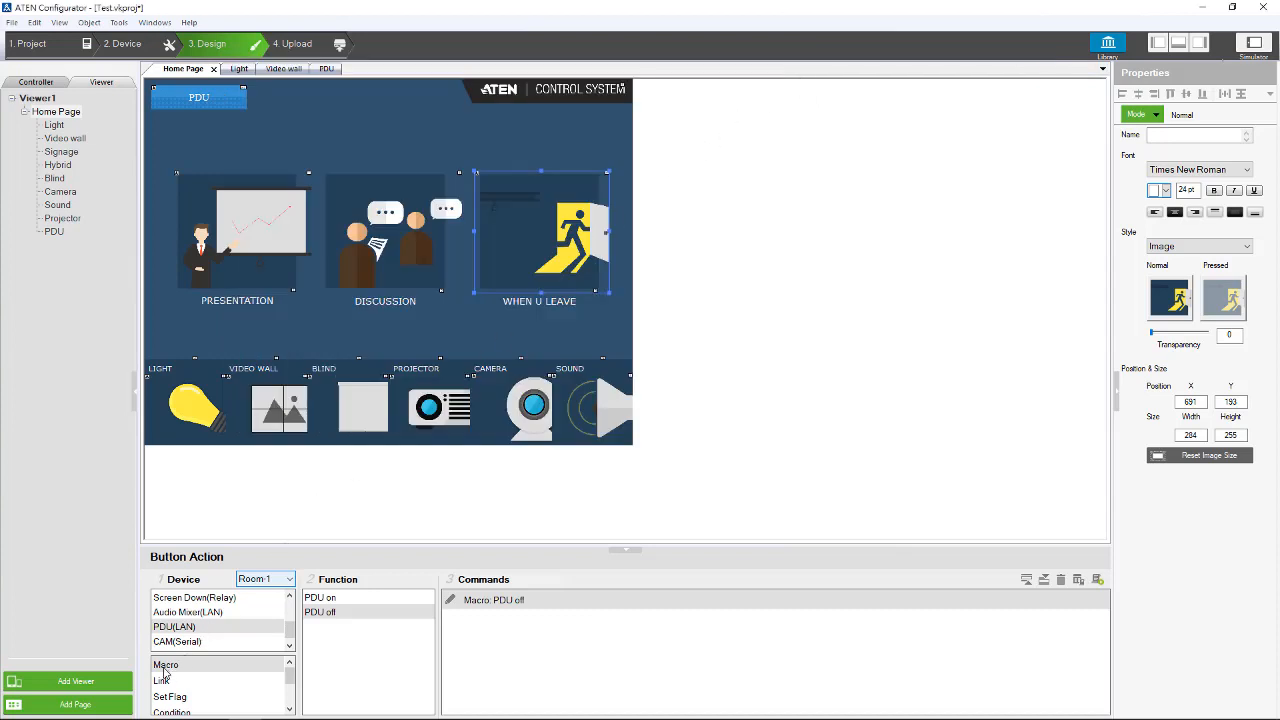
click(163, 668)
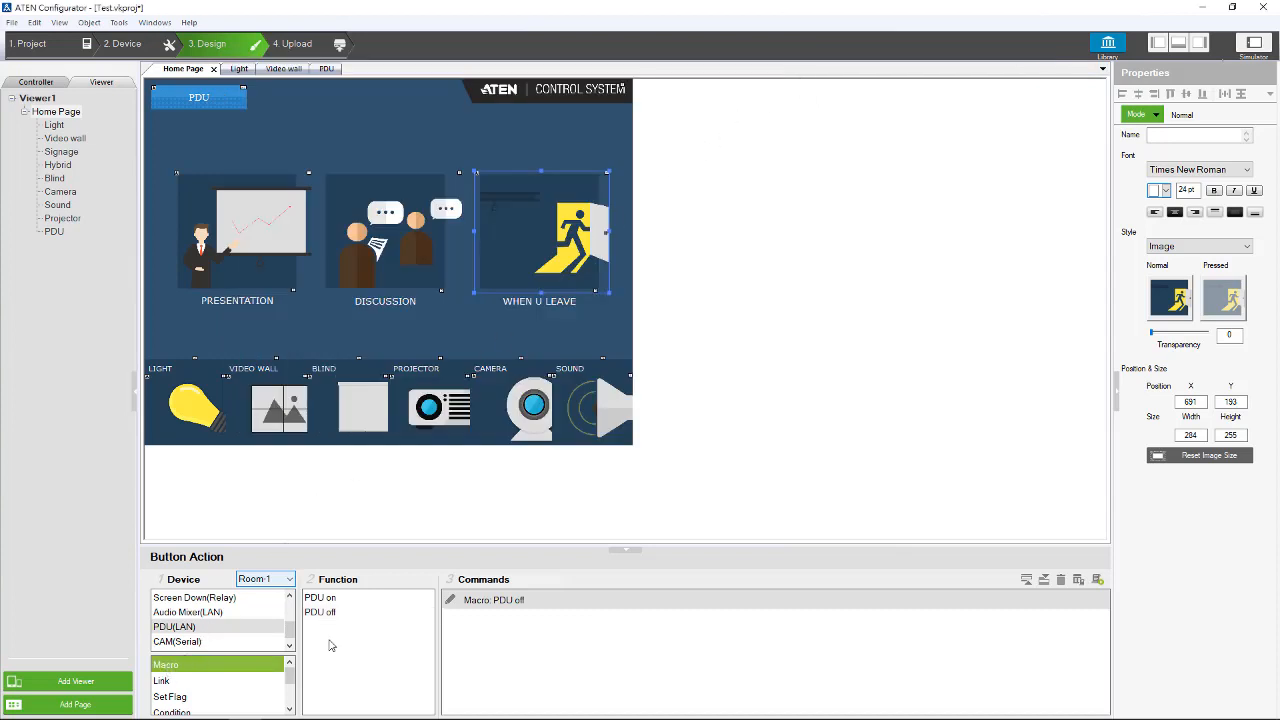